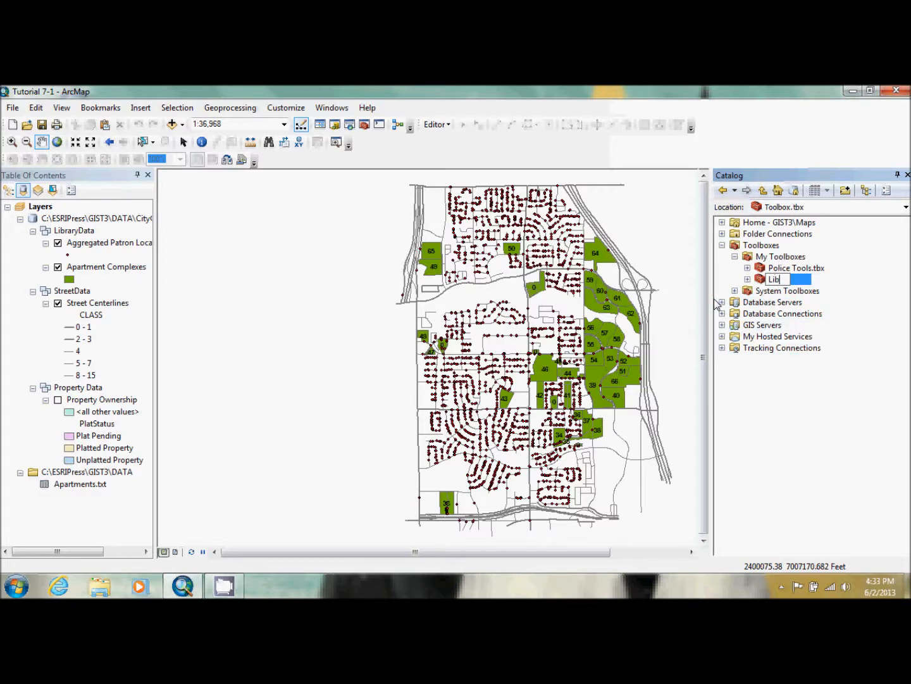
Step: Name the new toolbox under My Toolboxes Library Models
text(dels)
click(816, 415)
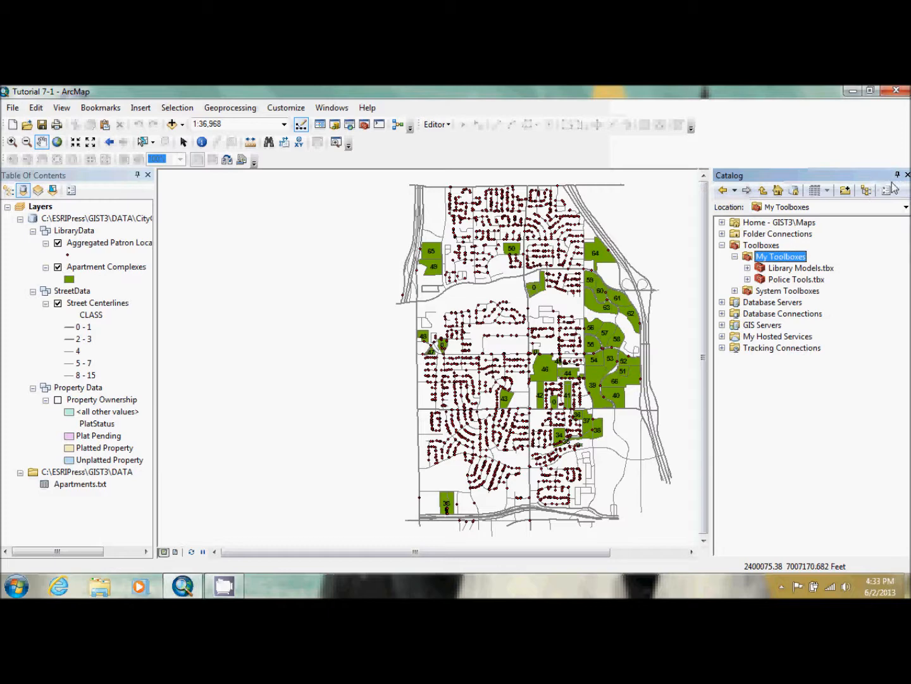
click(647, 226)
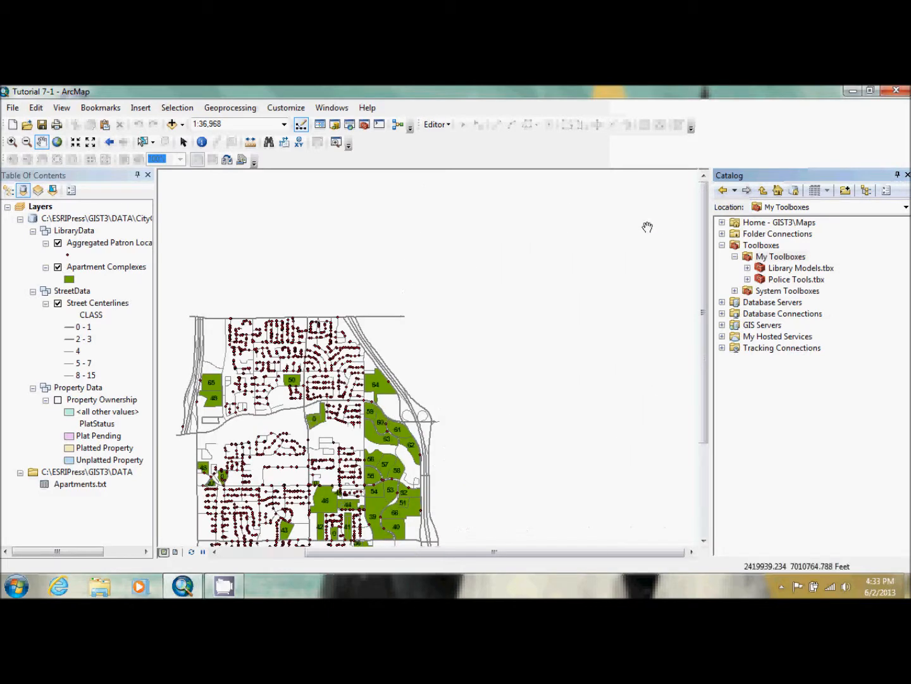
click(109, 143)
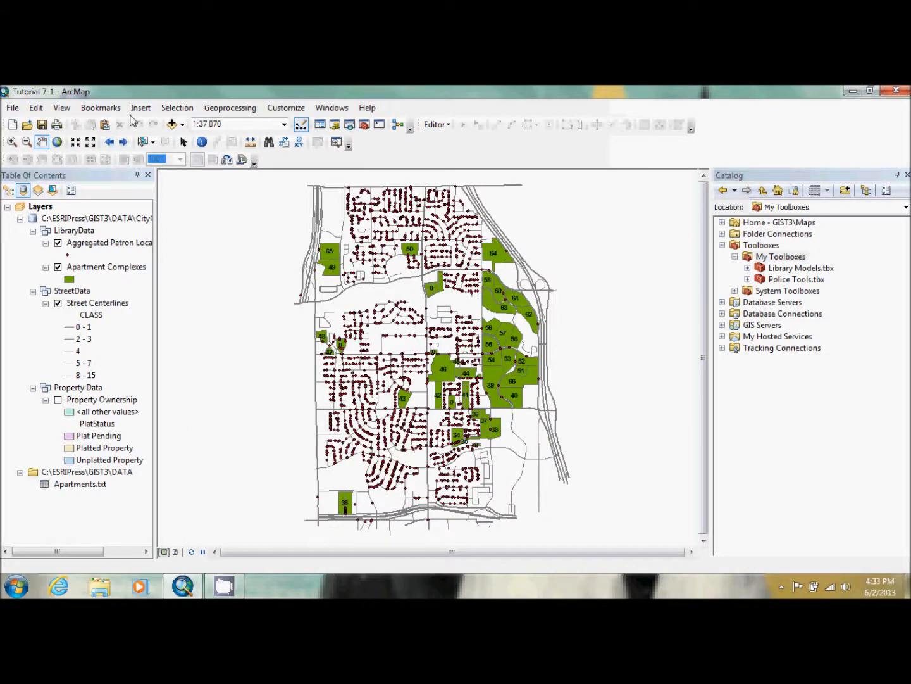
Step: Review the geoprocessing options for overwriting outputs, ModelBuilder connections and displaying results, and accept them
click(215, 108)
click(261, 305)
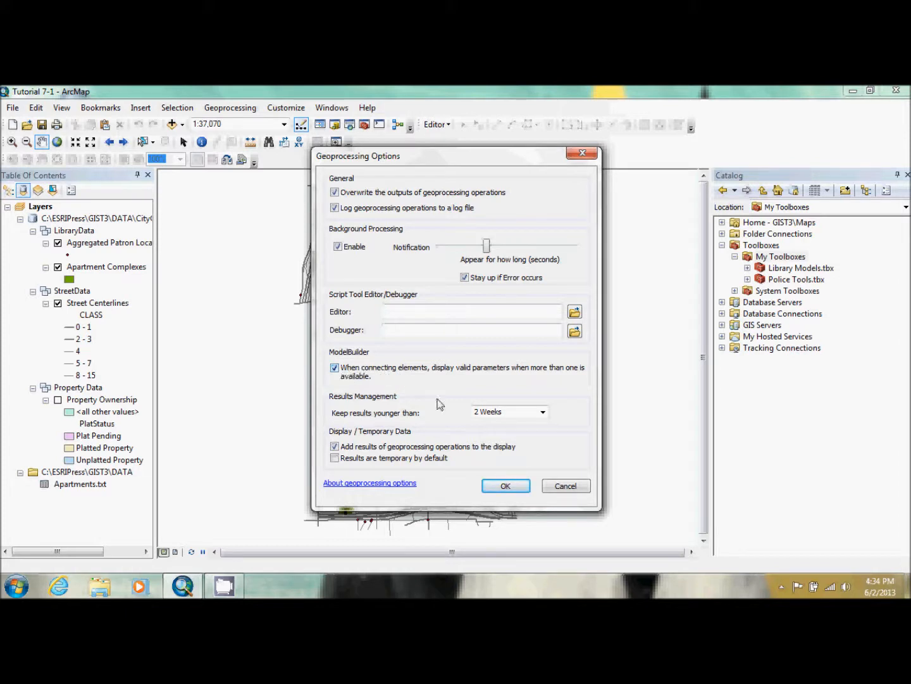
click(504, 486)
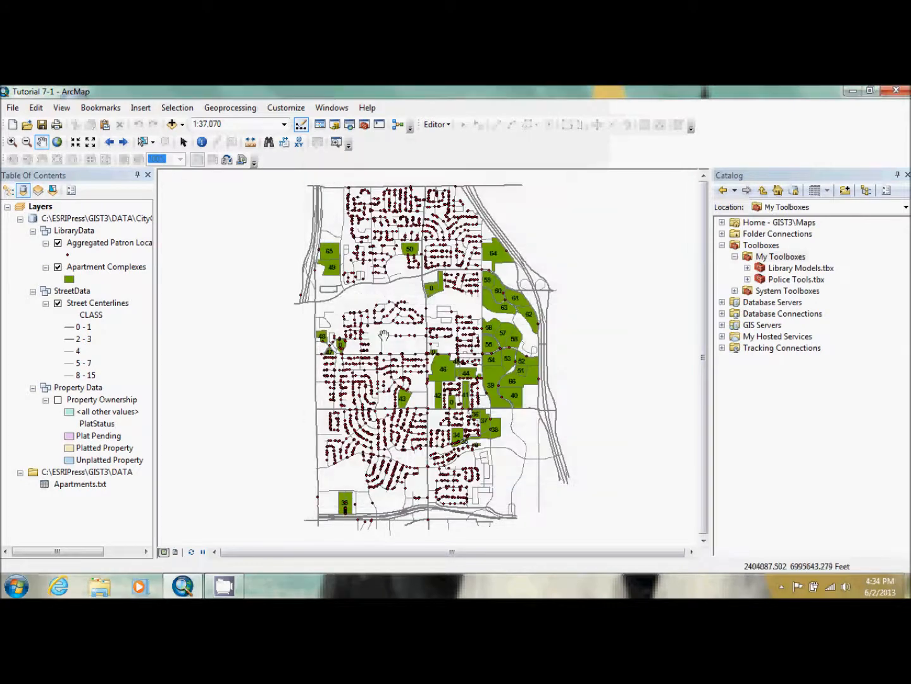
Step: Set the current workspace in the geoprocessing environment settings to CityOfOleander.mdb in the MyAnswers folder
click(235, 109)
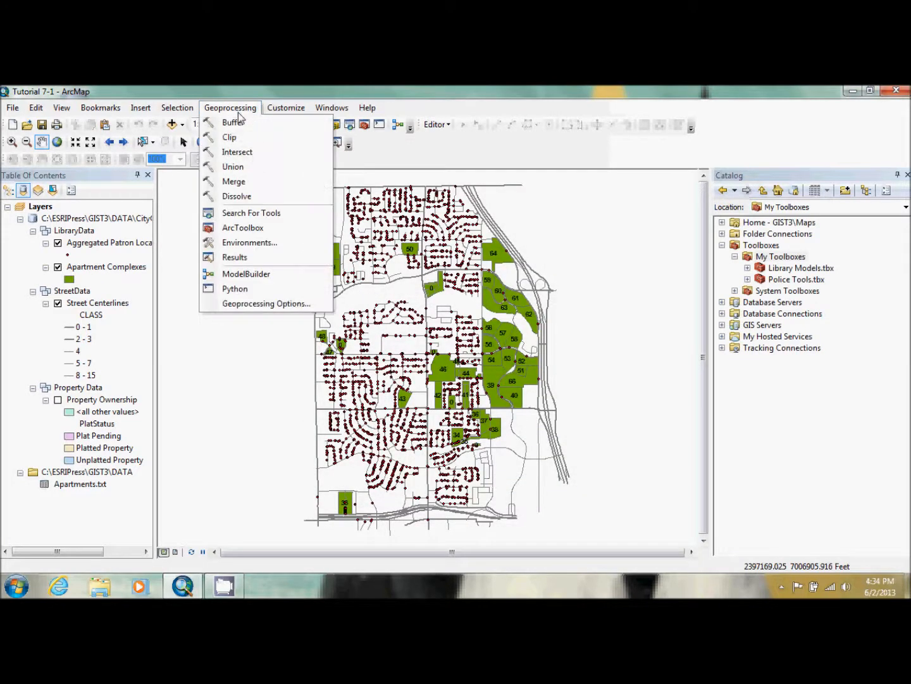
click(257, 243)
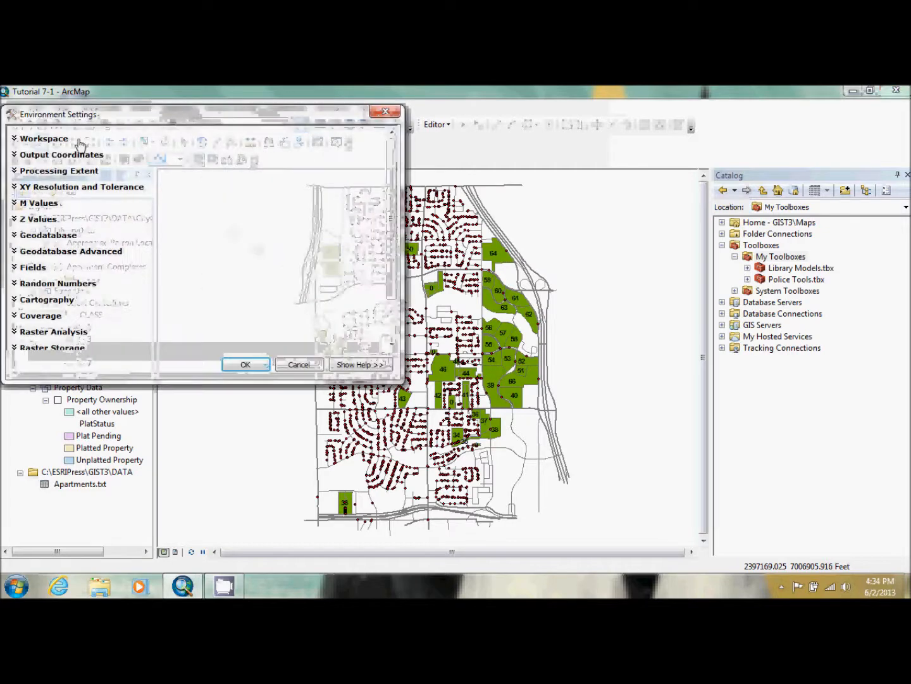
click(43, 139)
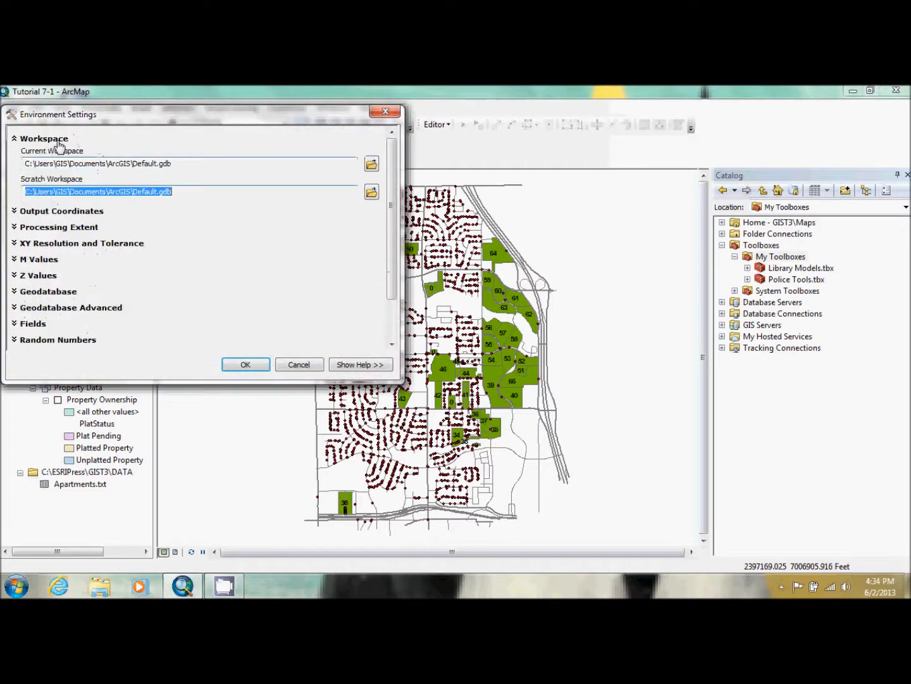
click(372, 165)
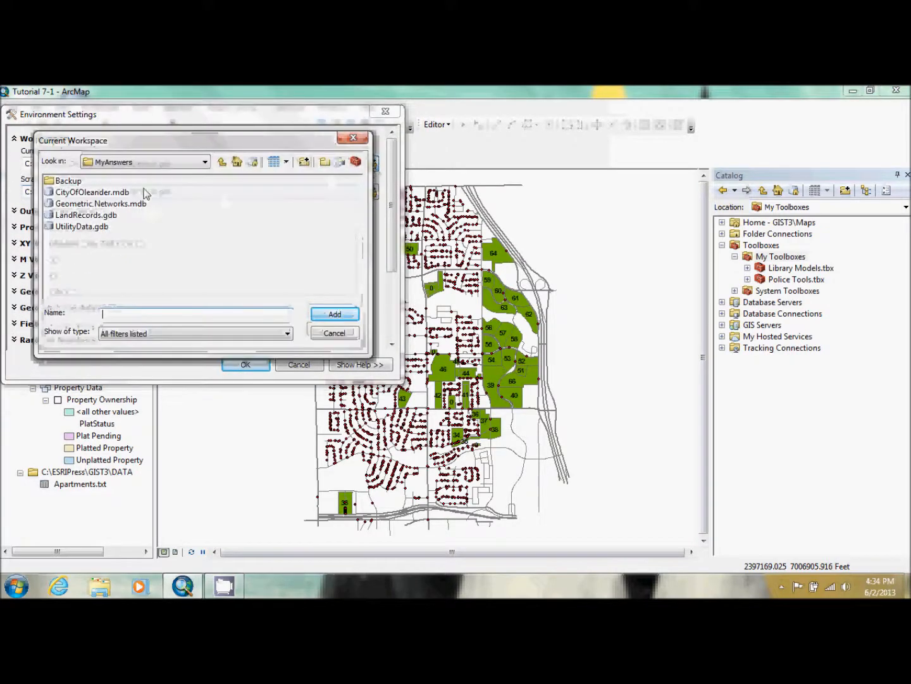
click(105, 192)
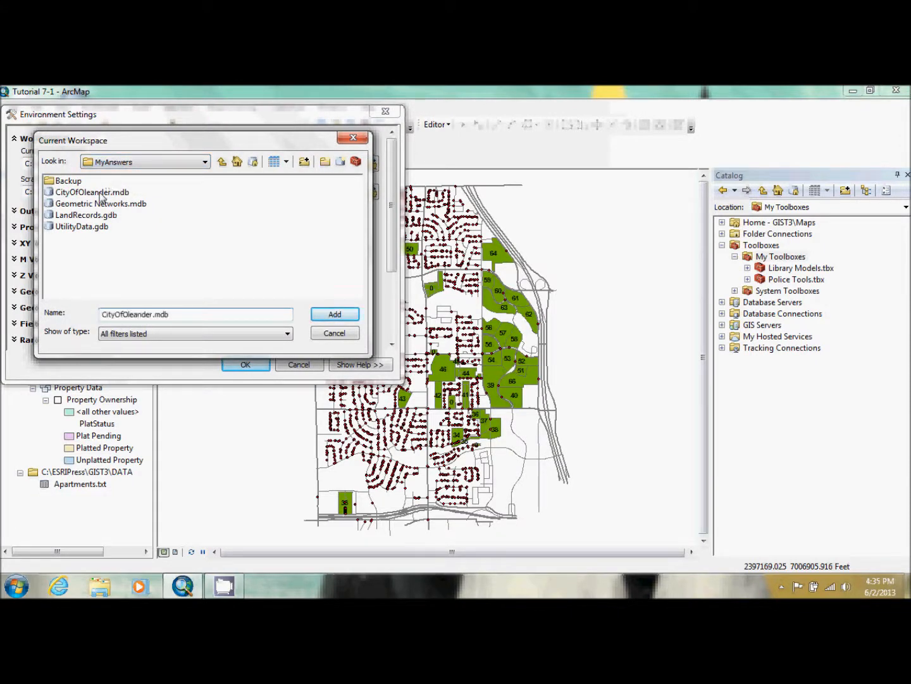
click(335, 314)
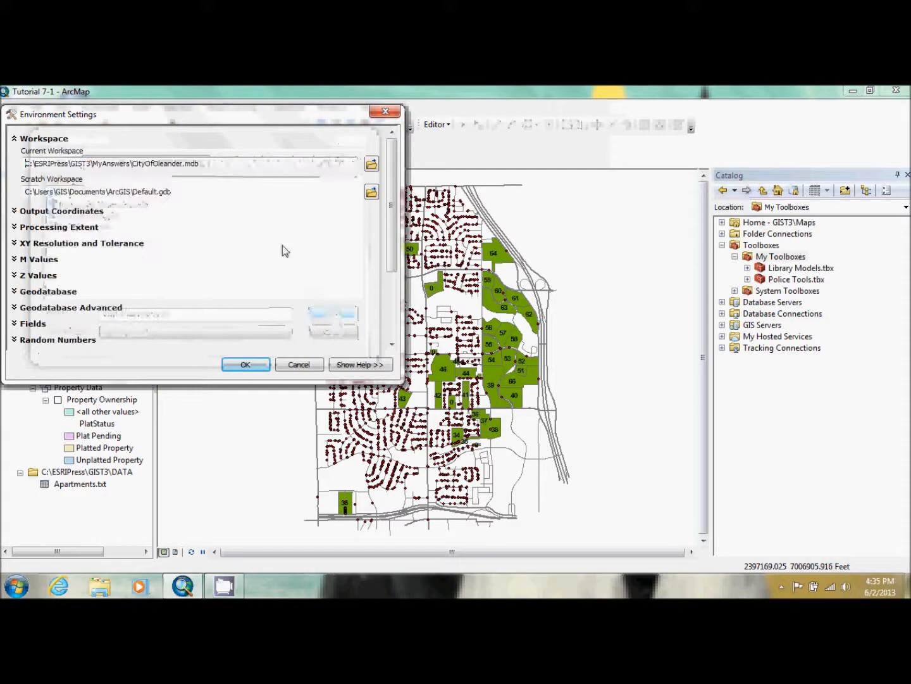
Step: Set the scratch workspace to CityOfOleander.mdb in the MyAnswers folder and accept the environment settings
click(372, 191)
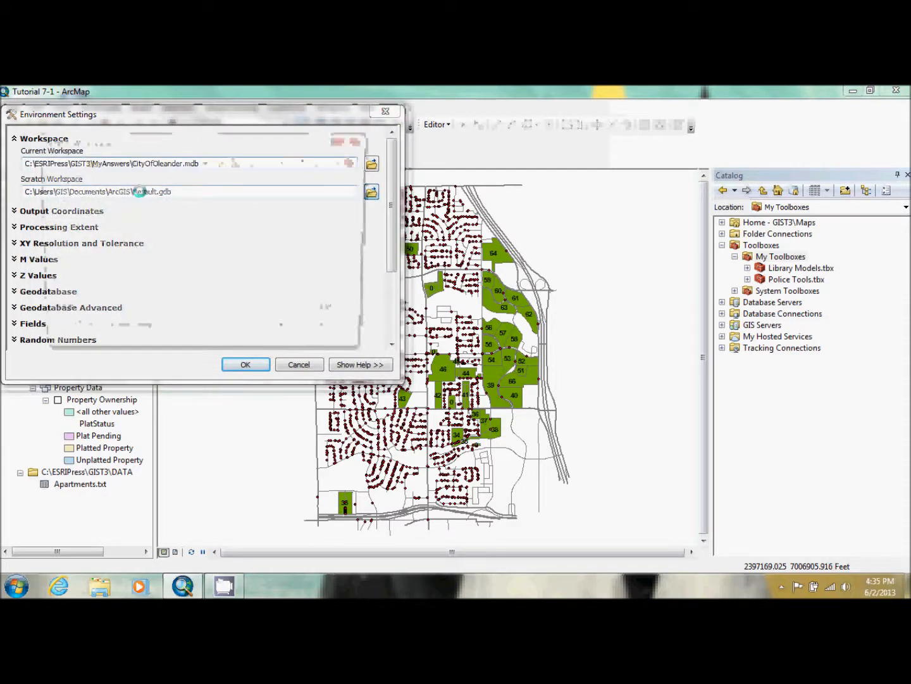
click(86, 193)
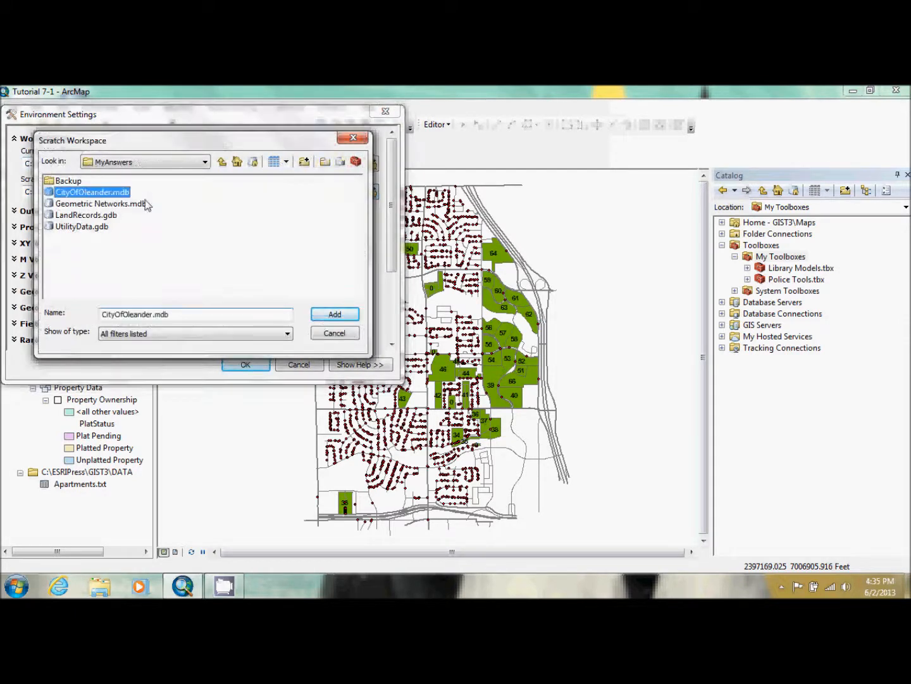
click(334, 314)
click(245, 364)
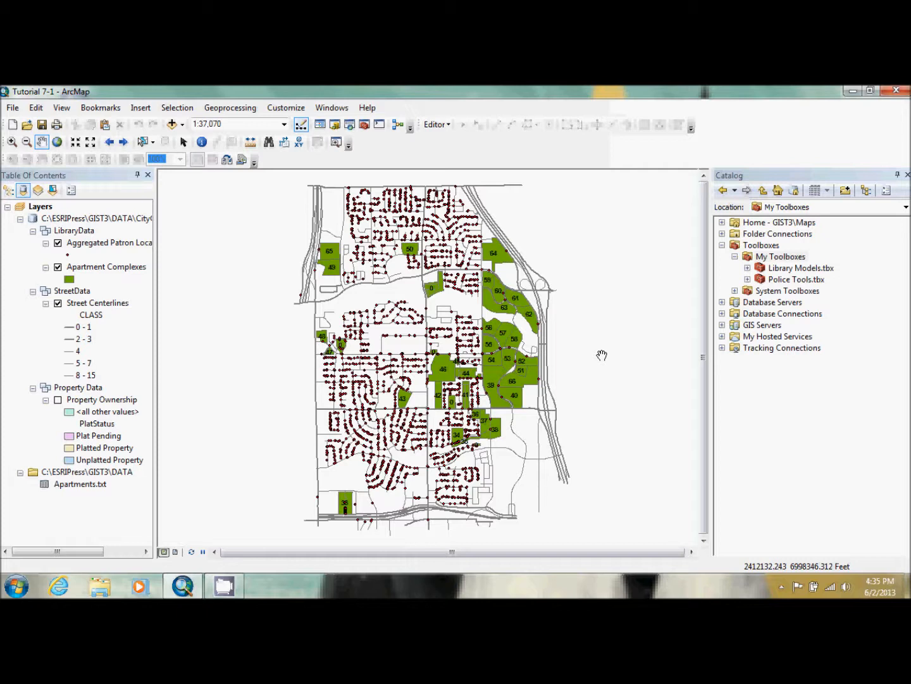
Step: Create a new model in the Library Models toolbox
right_click(799, 272)
mouse_move(829, 370)
click(761, 386)
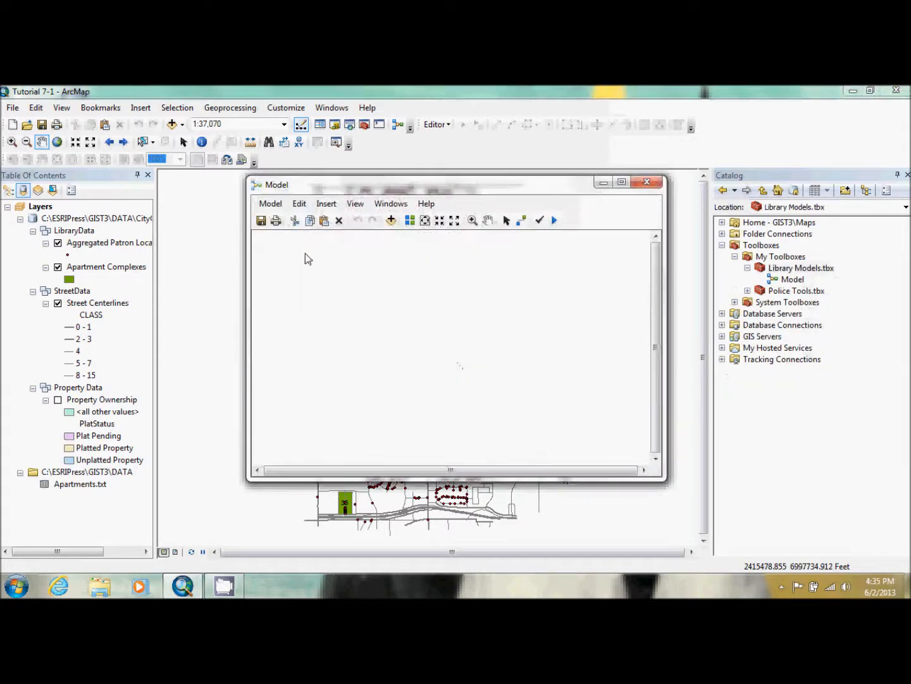
Step: In the model's properties, set the name to PatronNotification and the label to Patron Notification
click(267, 206)
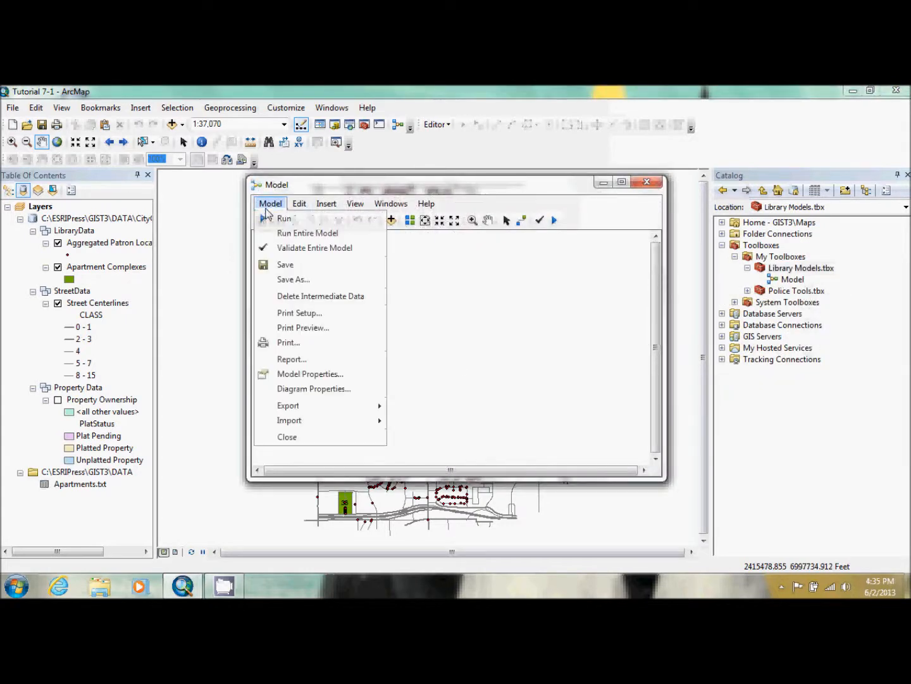
click(304, 374)
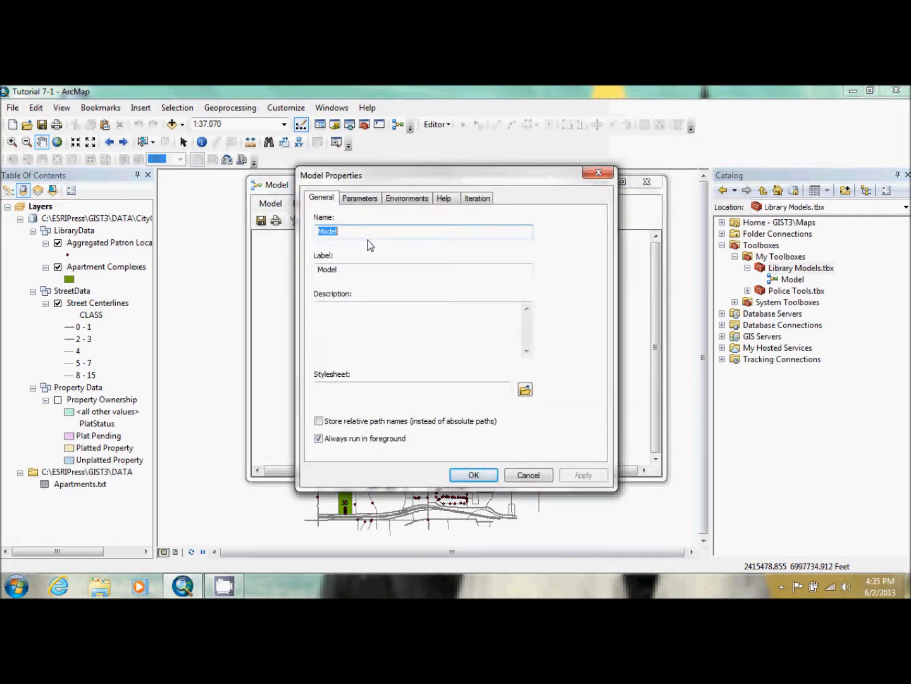
text(Pa)
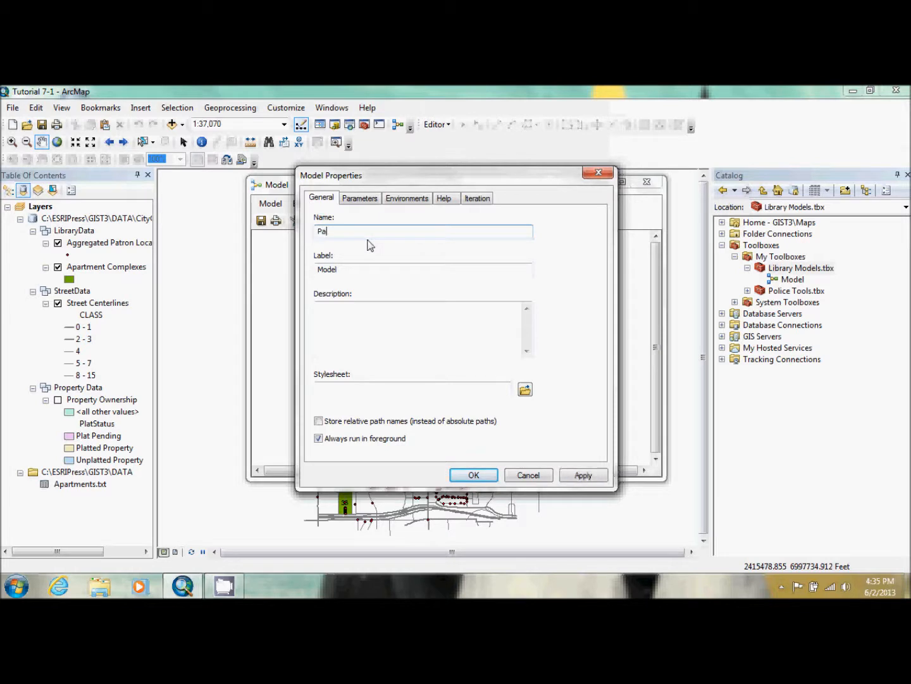
text(tronNotification)
key(Tab)
text(Patron)
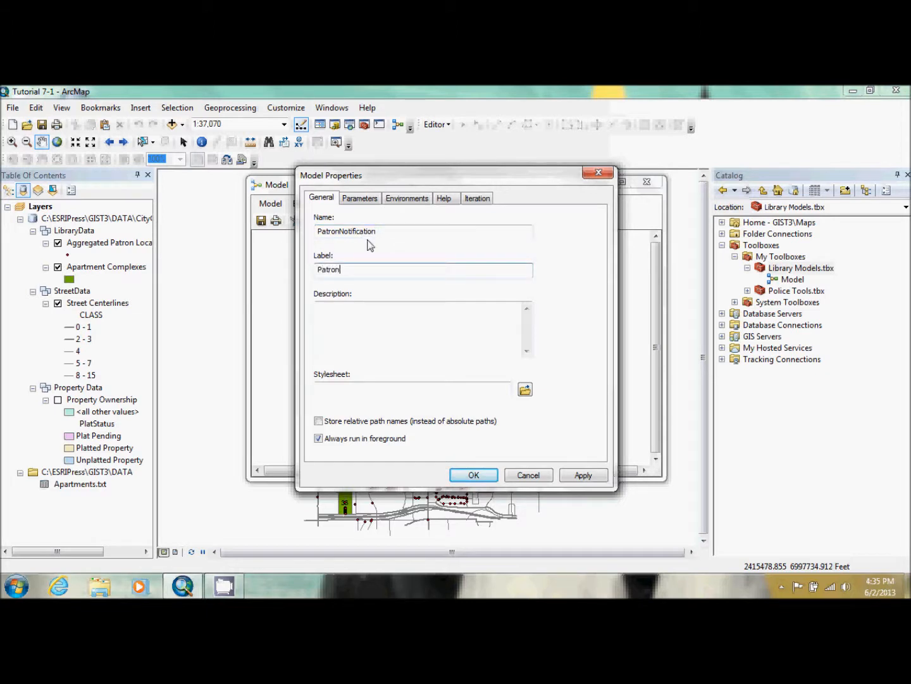
text( Notification)
key(Tab)
key(Tab)
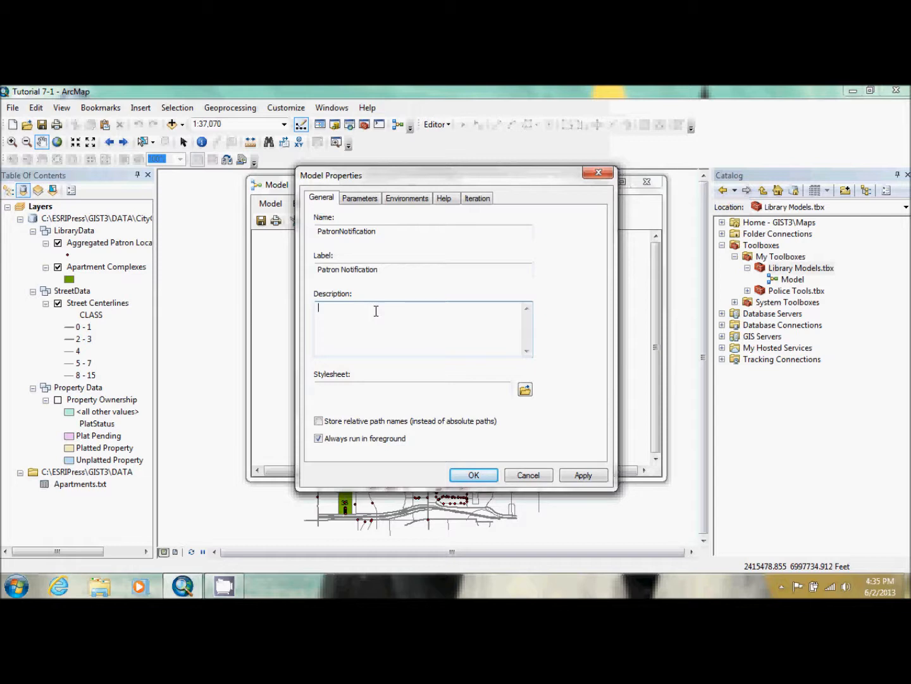
Step: Enter the model description "The user selects an apartment complex and this model generates a list of library patrons within 1/2 mile" and save the model
text(Thu)
key(BackSpace)
text(e user selects an apartment complex and this )
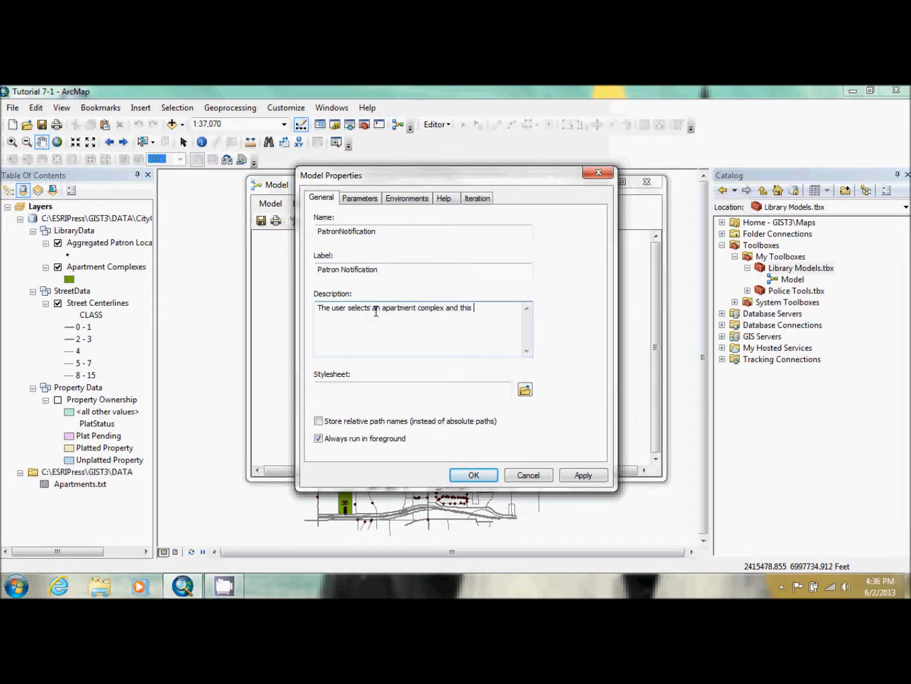
text(model )
text(generates)
text( a list of)
text( library)
text( patron)
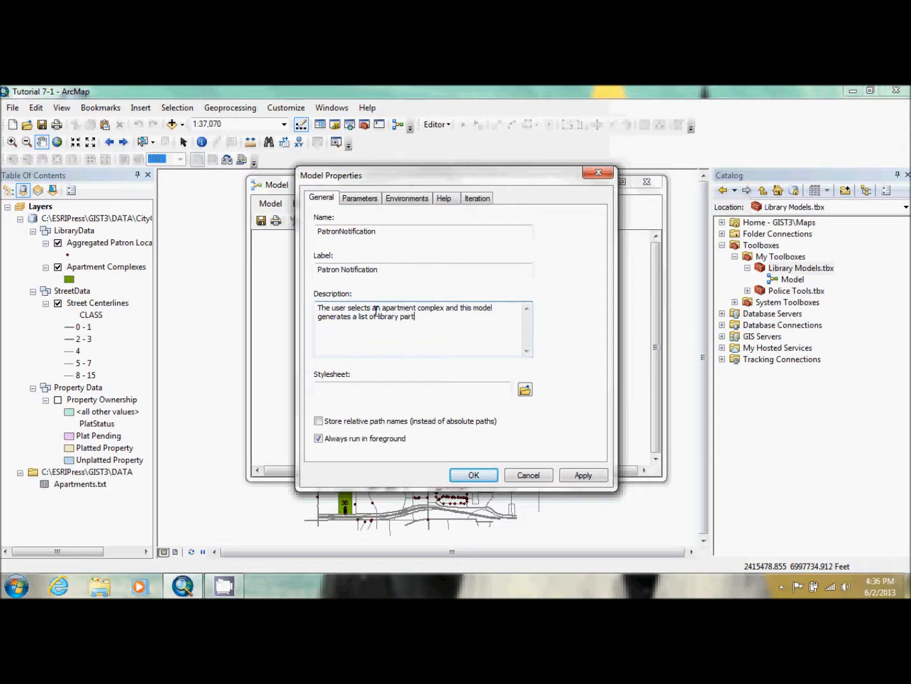
text(s within 1/2 mile)
click(358, 429)
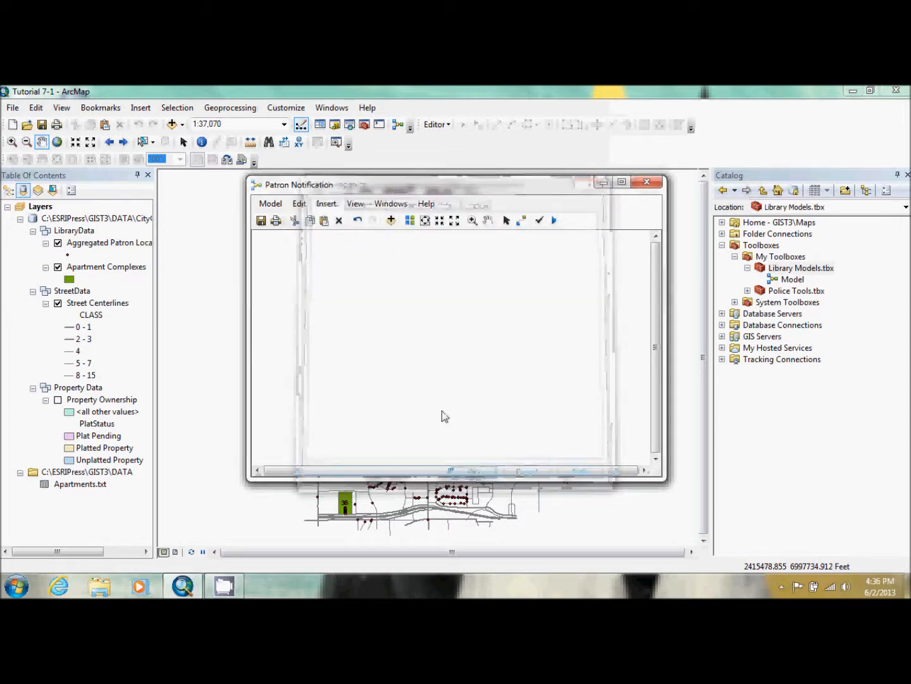
click(261, 220)
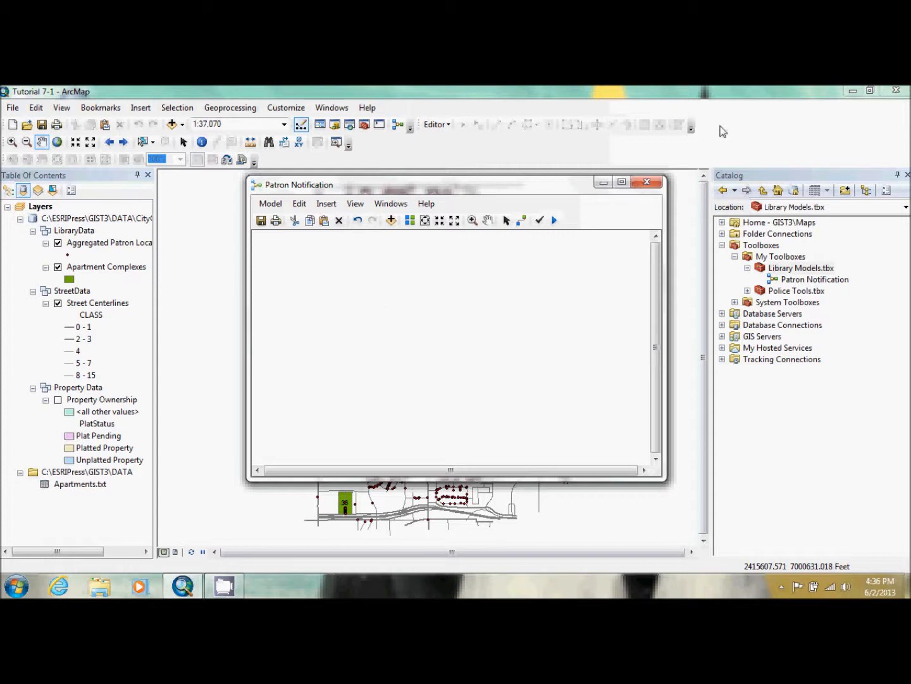
Step: Search for buffer and add the Buffer (Analysis) tool to the Patron Notification model
click(349, 124)
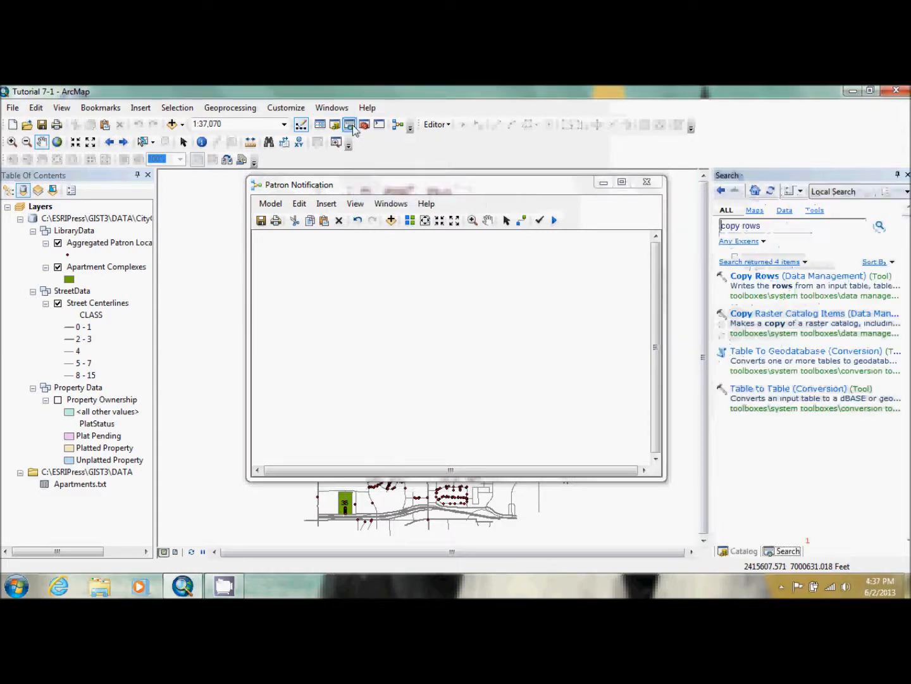
drag(772, 224, 717, 224)
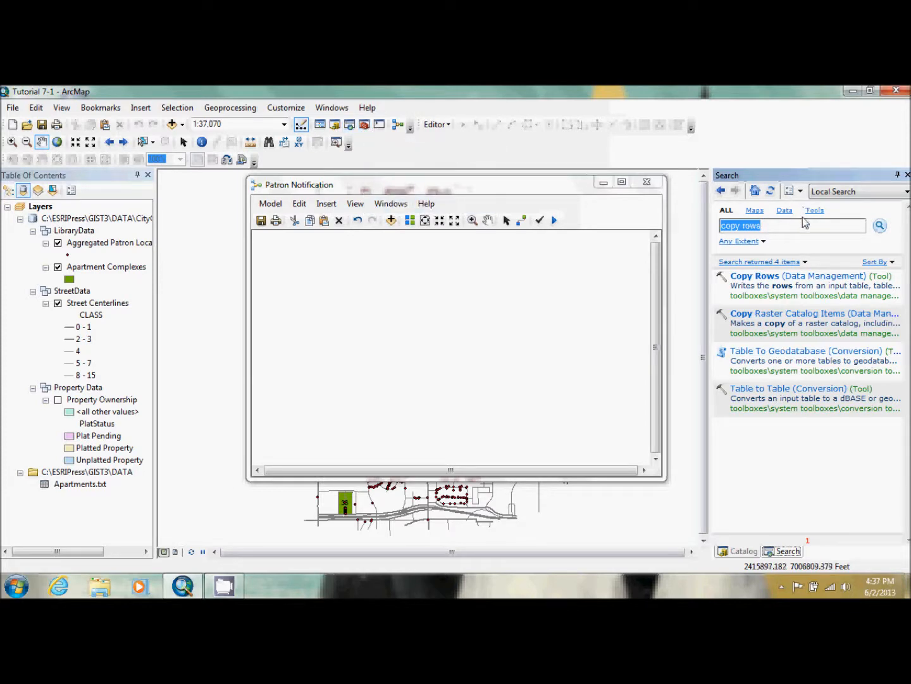
text(buffer)
key(Return)
drag(768, 276, 379, 298)
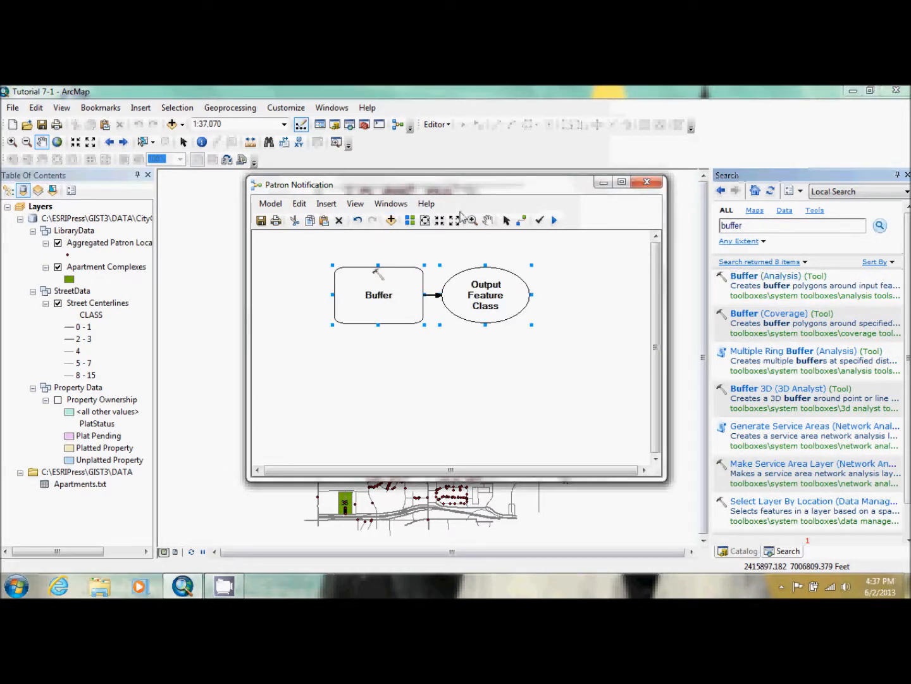
click(459, 222)
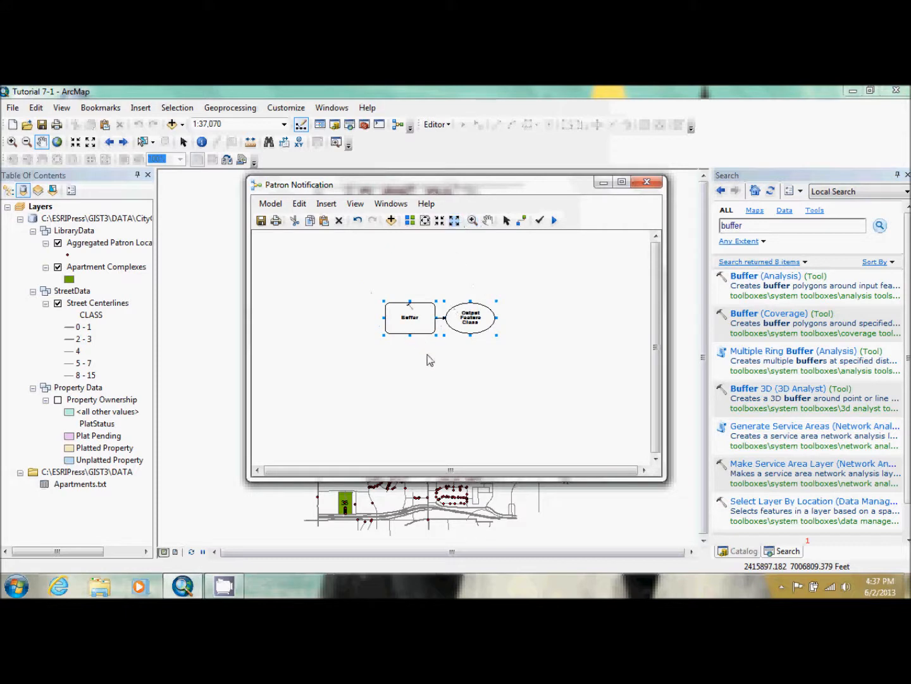
click(424, 371)
Step: Configure the model's Buffer tool with Apartment Complexes as input features and a linear distance of 2640 feet
double_click(399, 325)
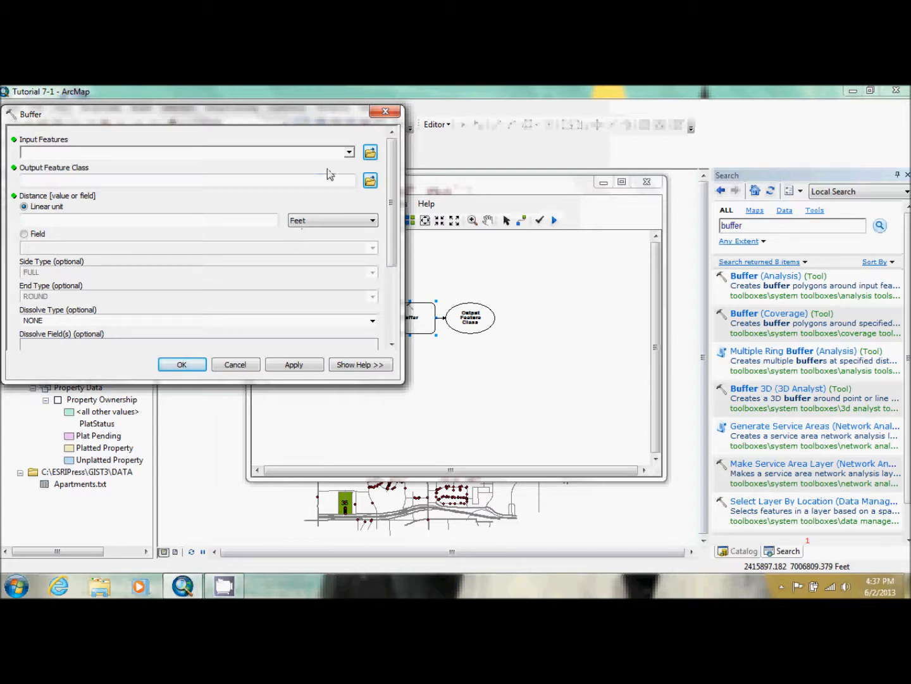
click(349, 153)
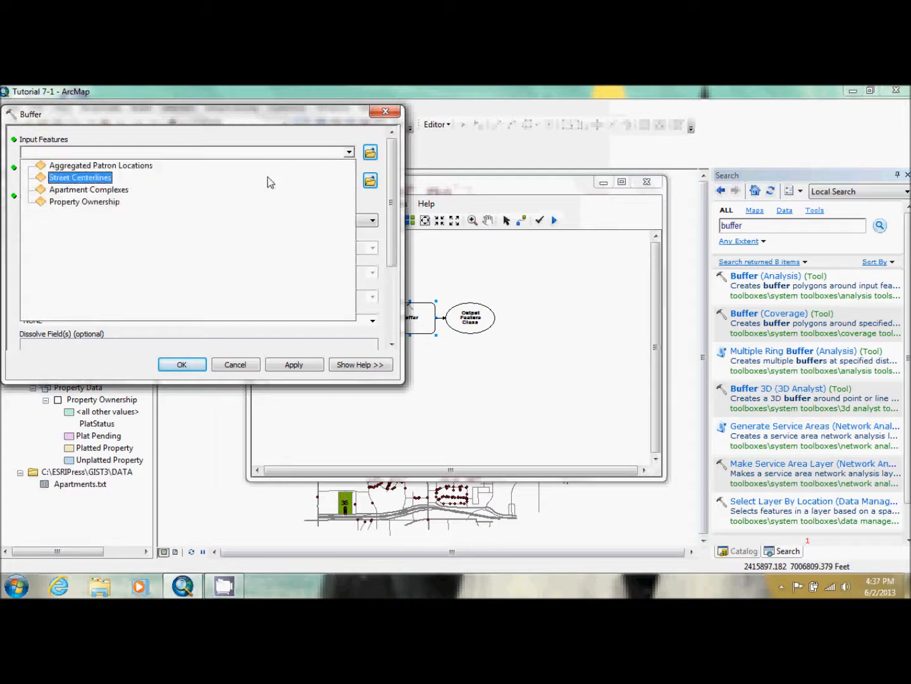
click(179, 194)
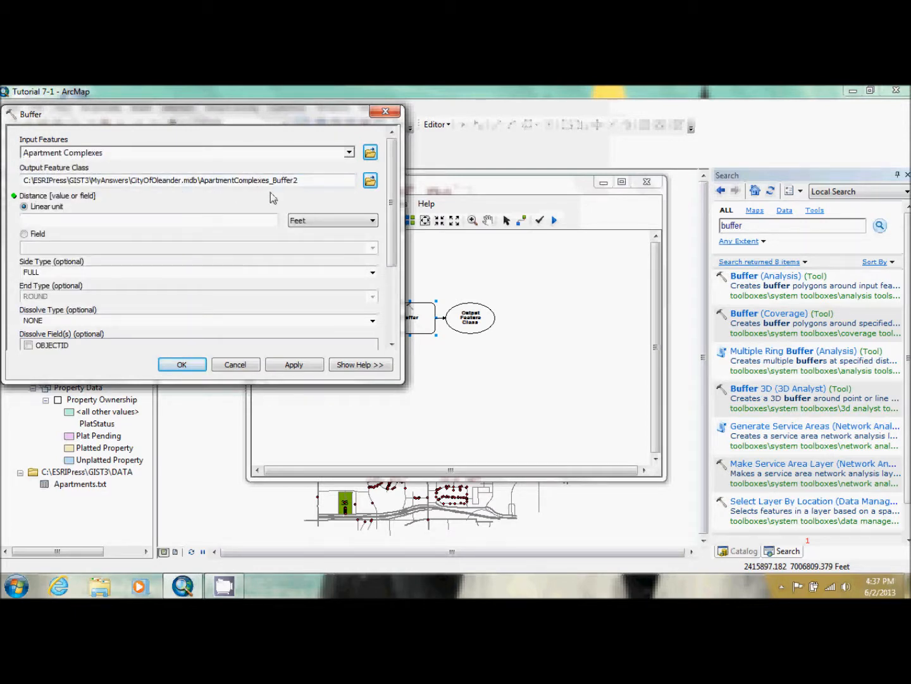
click(251, 220)
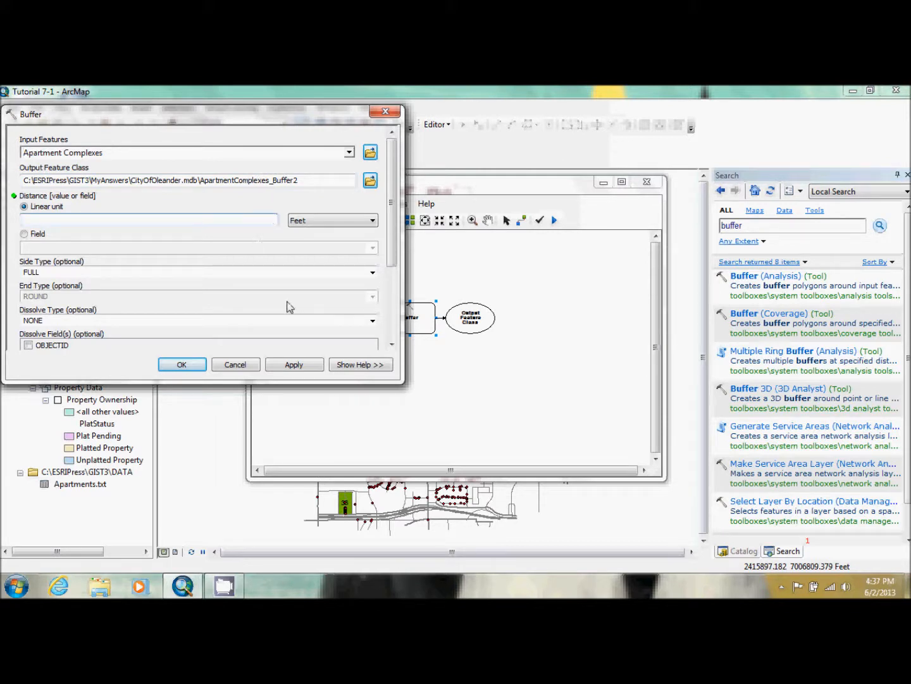
text(2640)
click(196, 366)
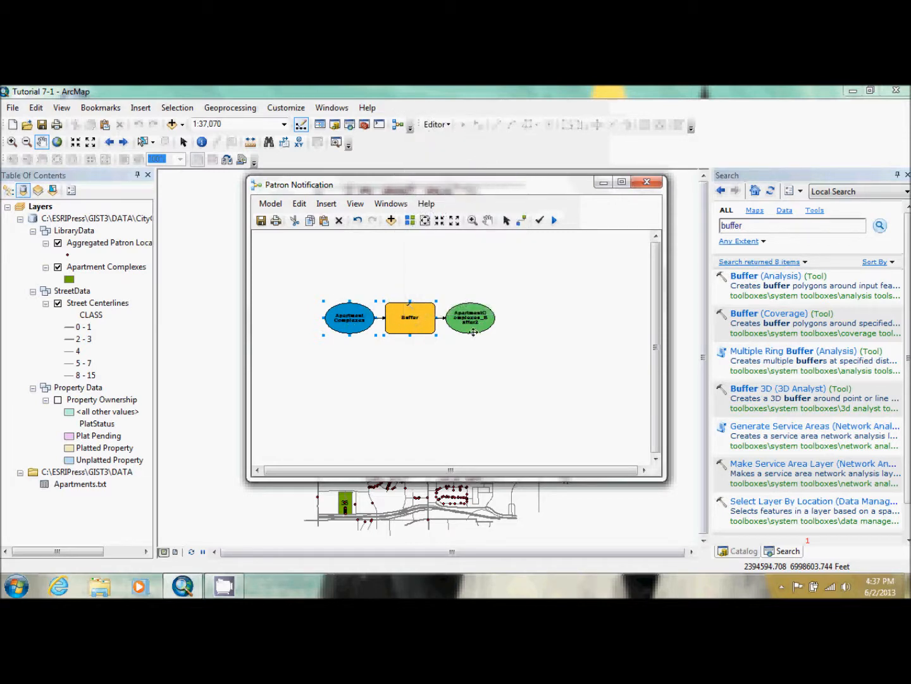
mouse_move(415, 321)
Step: Search for select layer and add the Select Layer By Location tool to the Patron Notification model below the Buffer tool
double_click(788, 226)
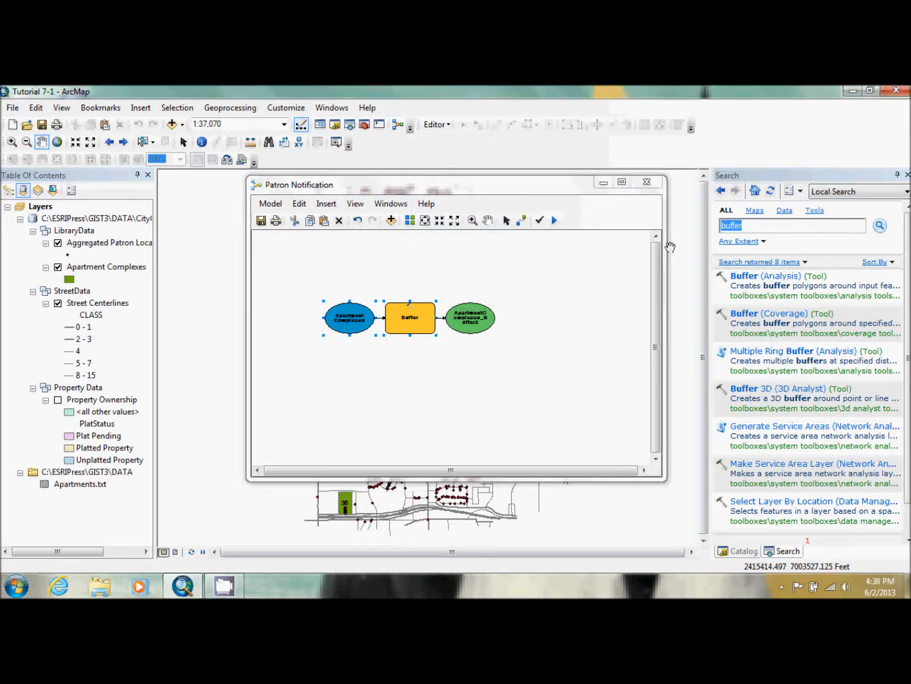
text(selec)
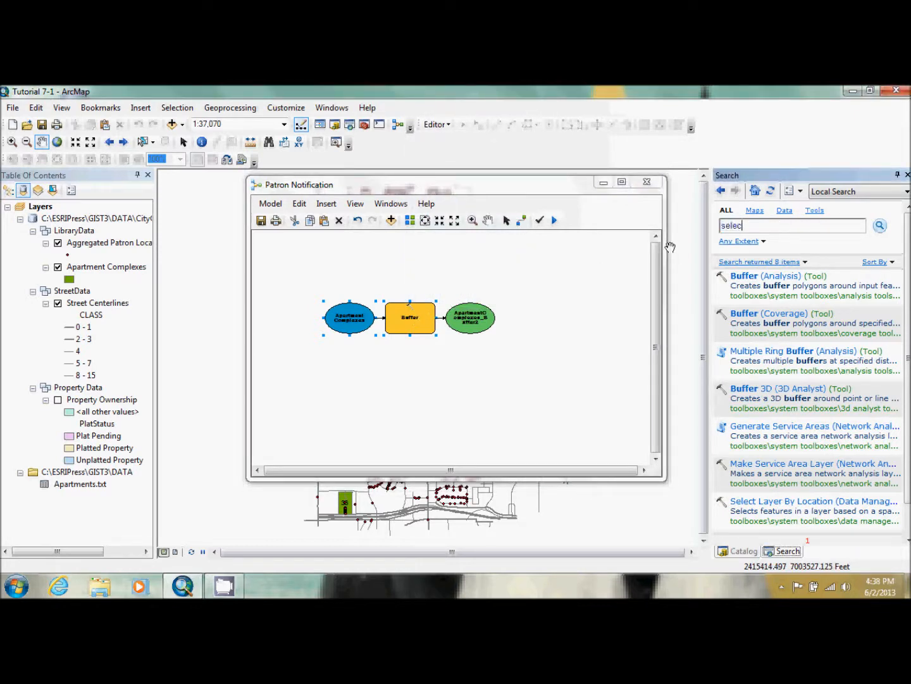
text(t layer)
key(Return)
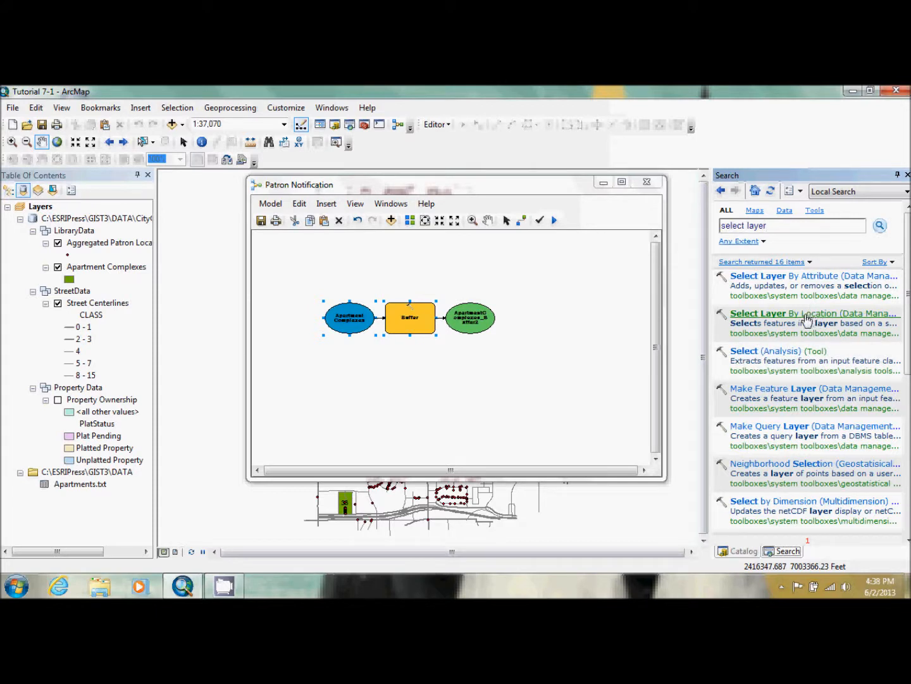
drag(811, 315, 419, 362)
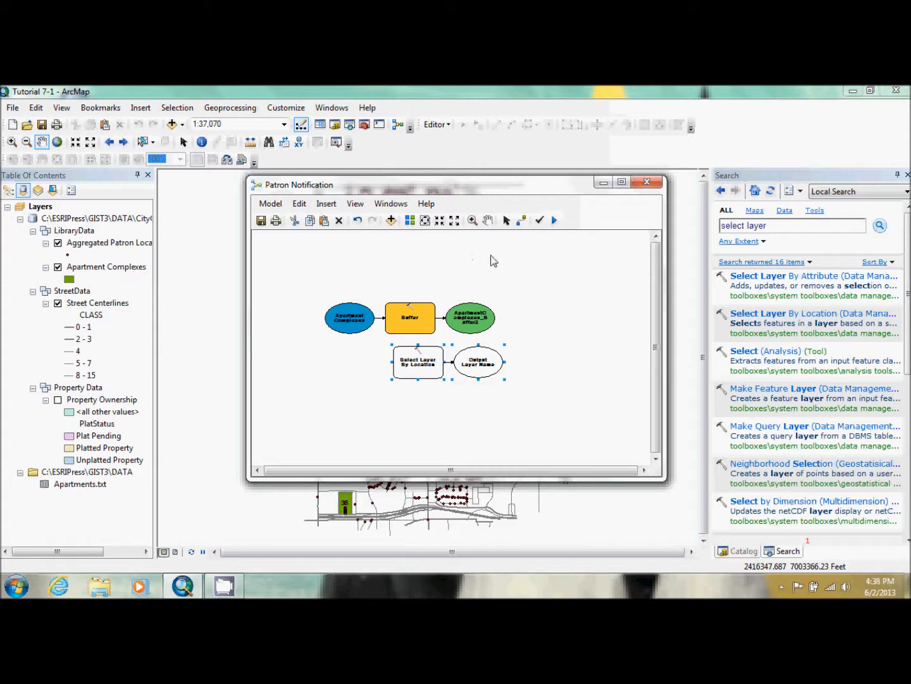
Step: Connect the buffer output to the Select Layer By Location tool as its Selecting Features
click(522, 219)
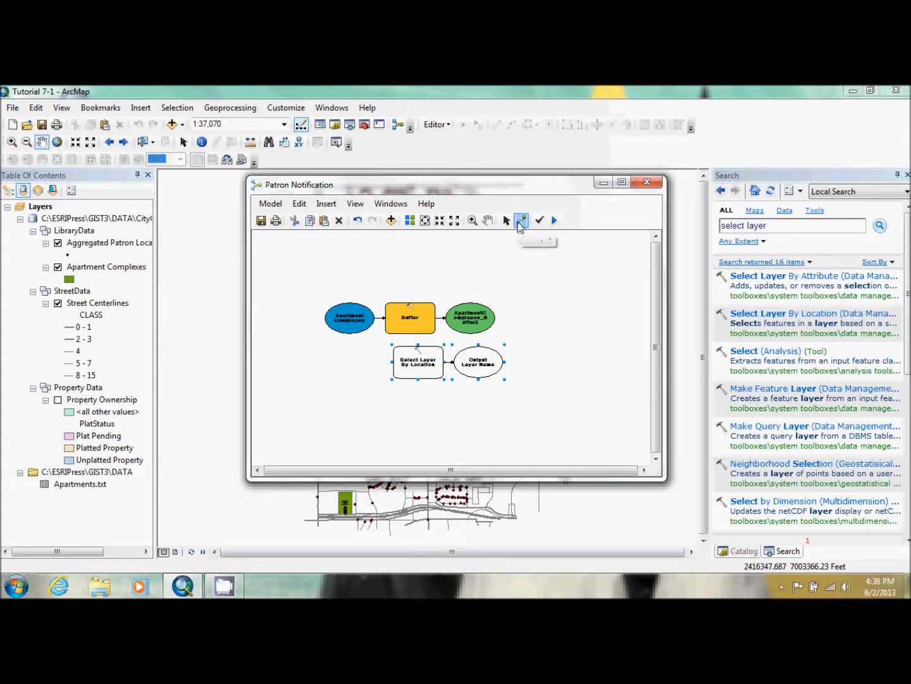
click(462, 305)
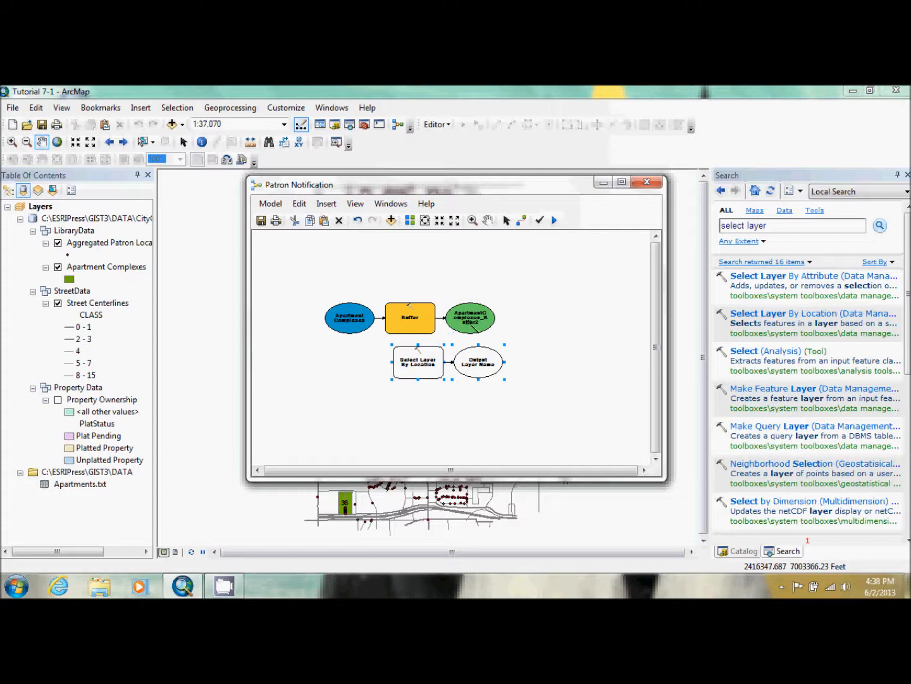
click(419, 364)
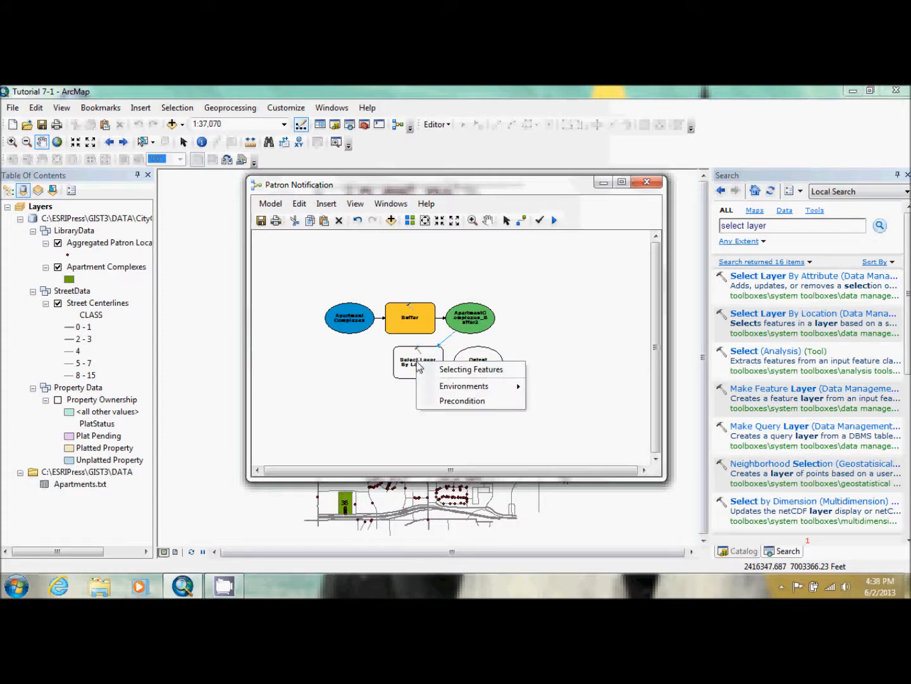
click(475, 372)
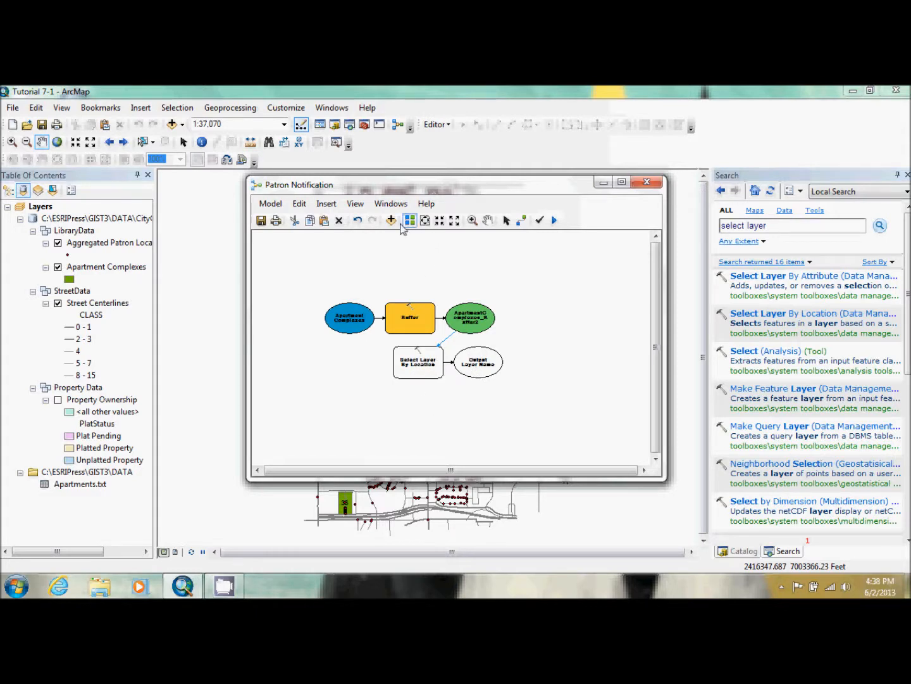
click(507, 220)
Step: Set Aggregated Patron Locations as the input feature layer of the Select Layer By Location tool
mouse_move(442, 370)
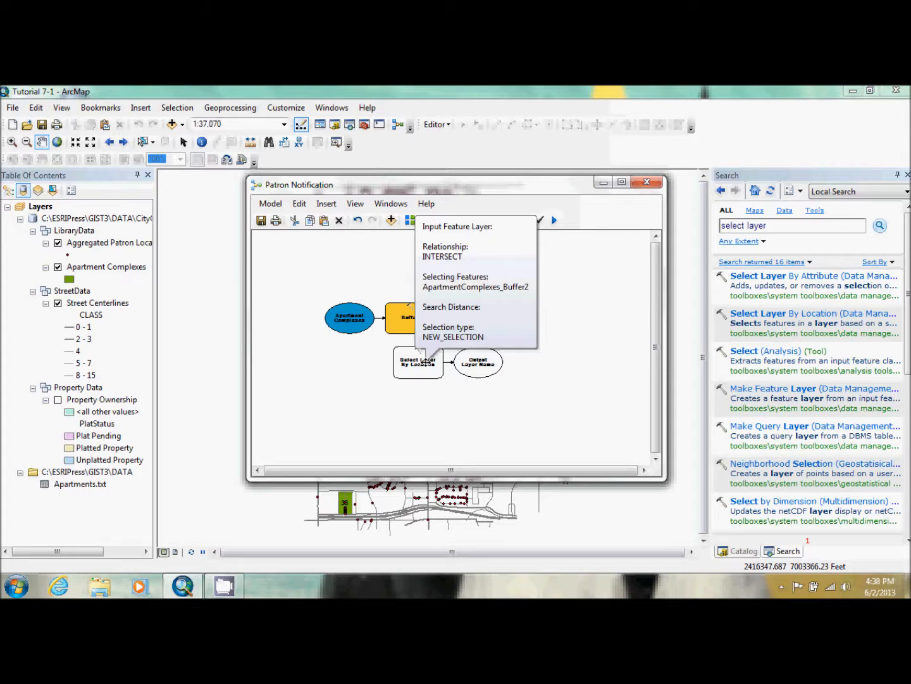
double_click(425, 362)
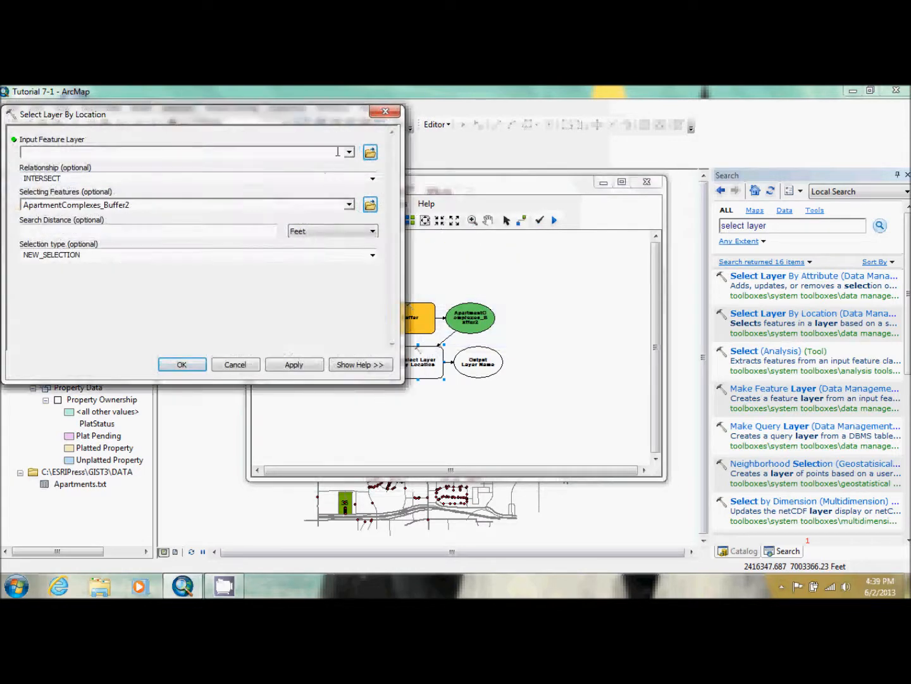
click(349, 151)
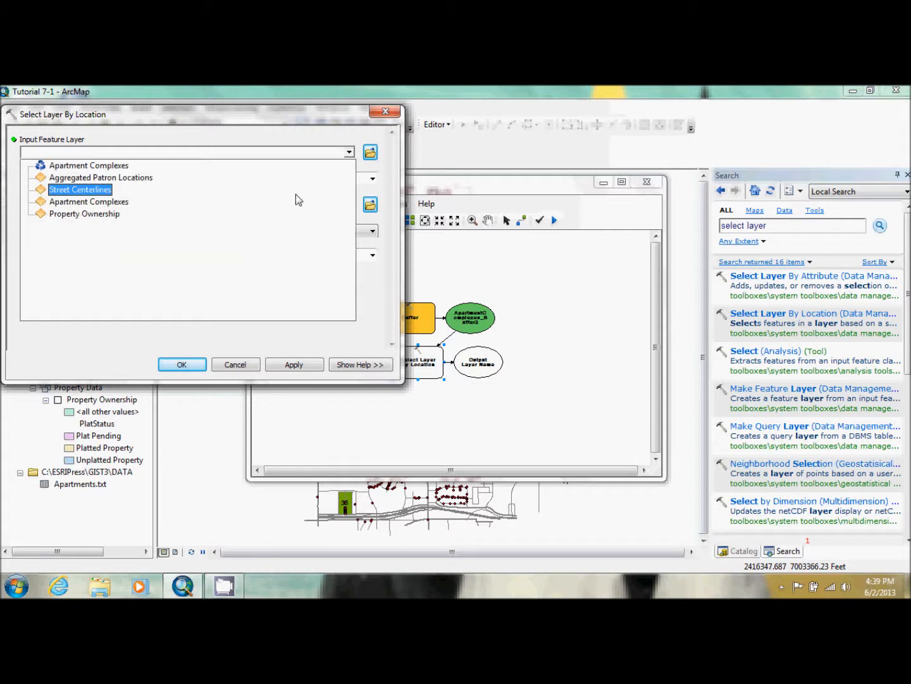
click(297, 179)
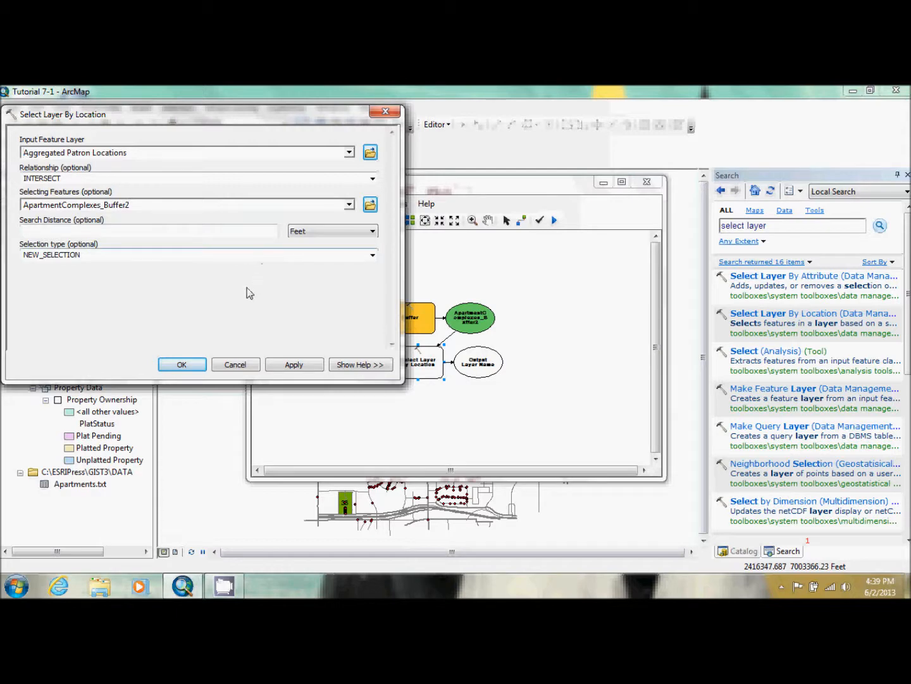
click(181, 366)
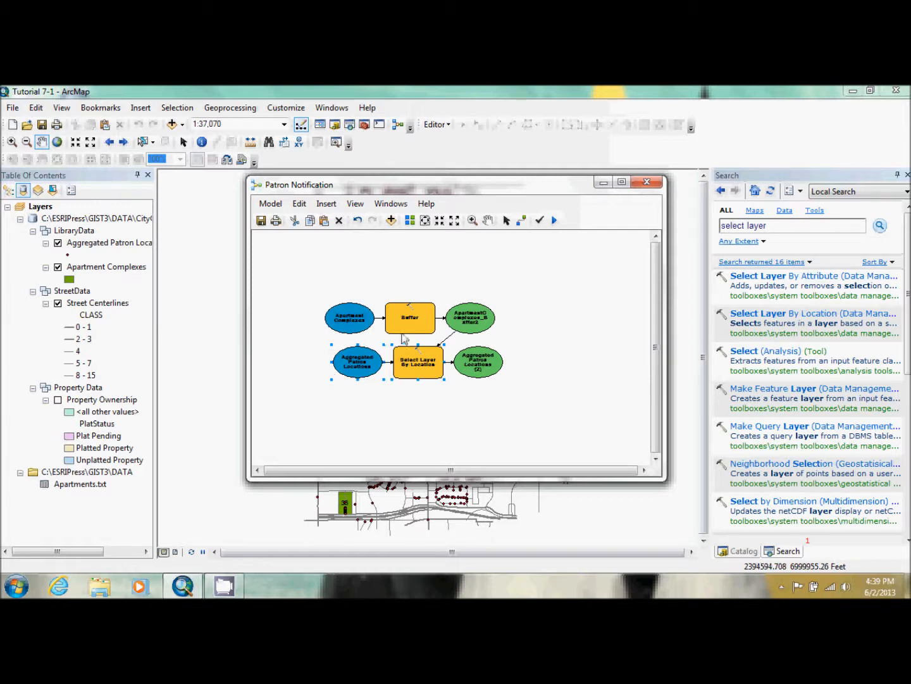
Step: Apply the auto layout to the model diagram and fit it in the model window with some free space around it
click(454, 409)
click(408, 220)
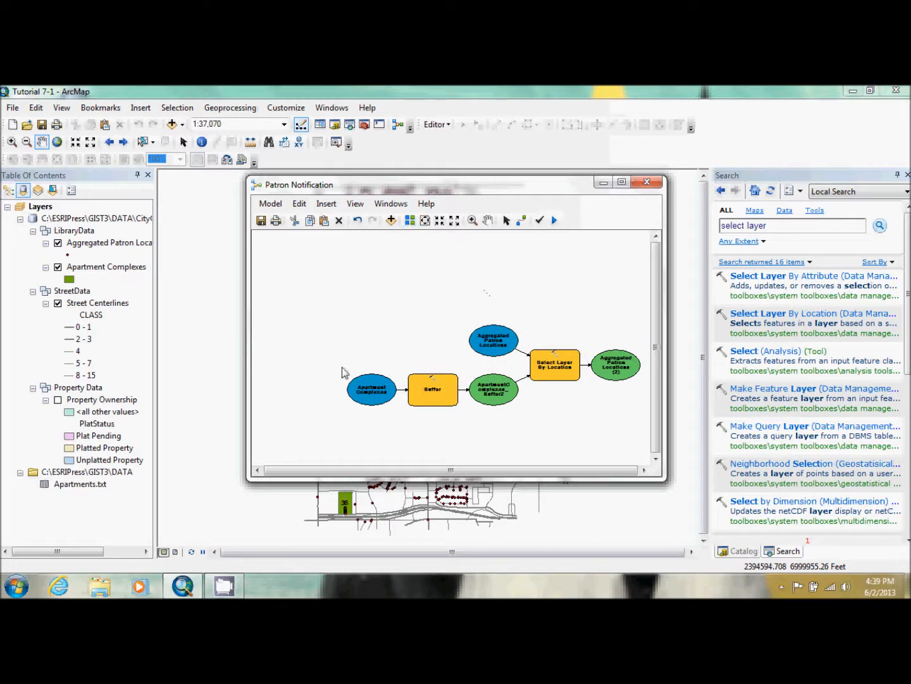
click(424, 221)
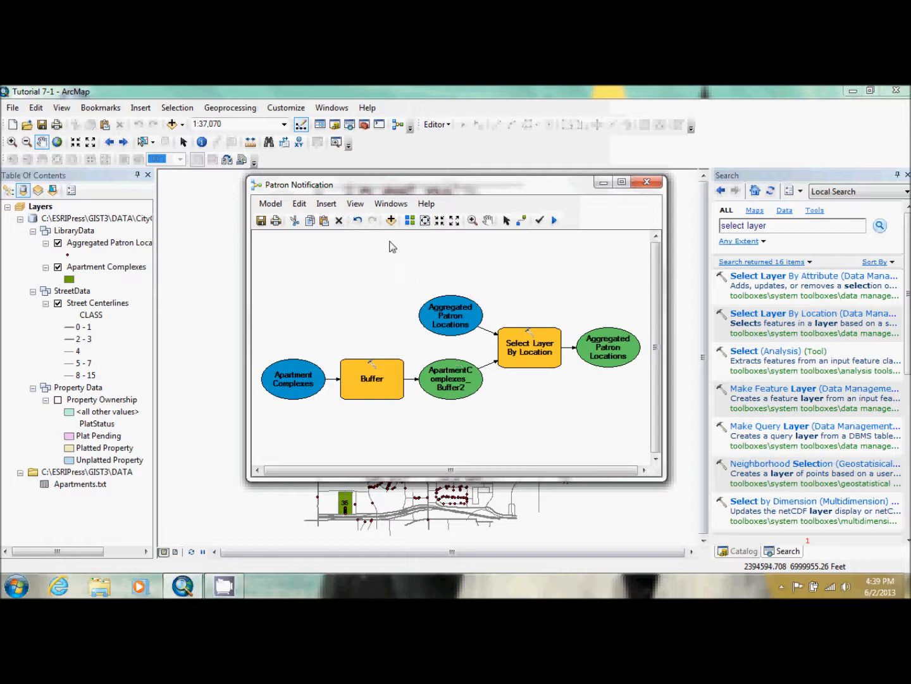
click(456, 223)
click(456, 224)
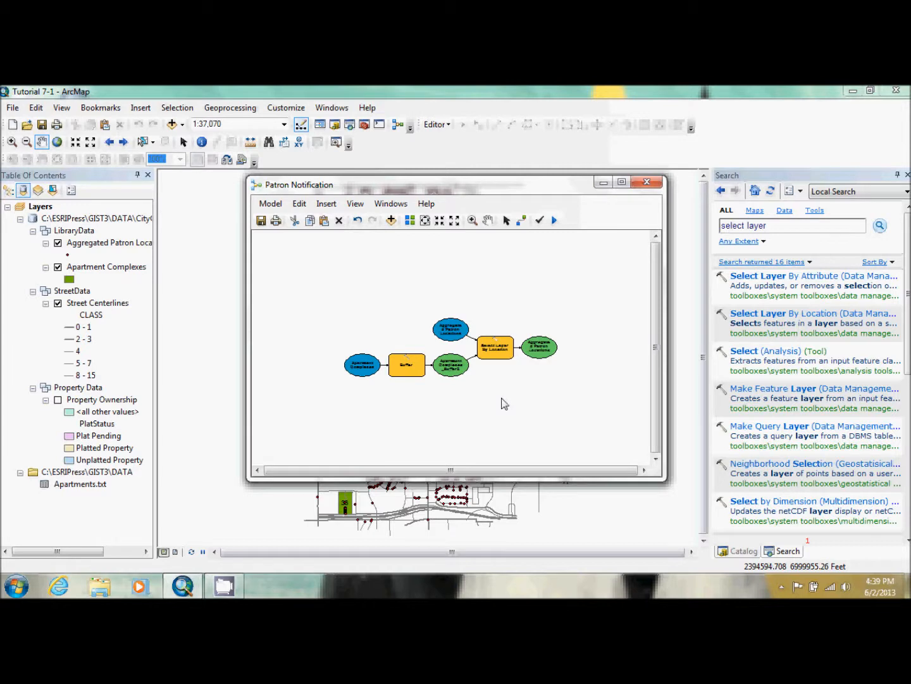
Step: Search for copy rows and add the Copy Rows (Data Management) tool to the model below Select Layer By Location
triple_click(777, 226)
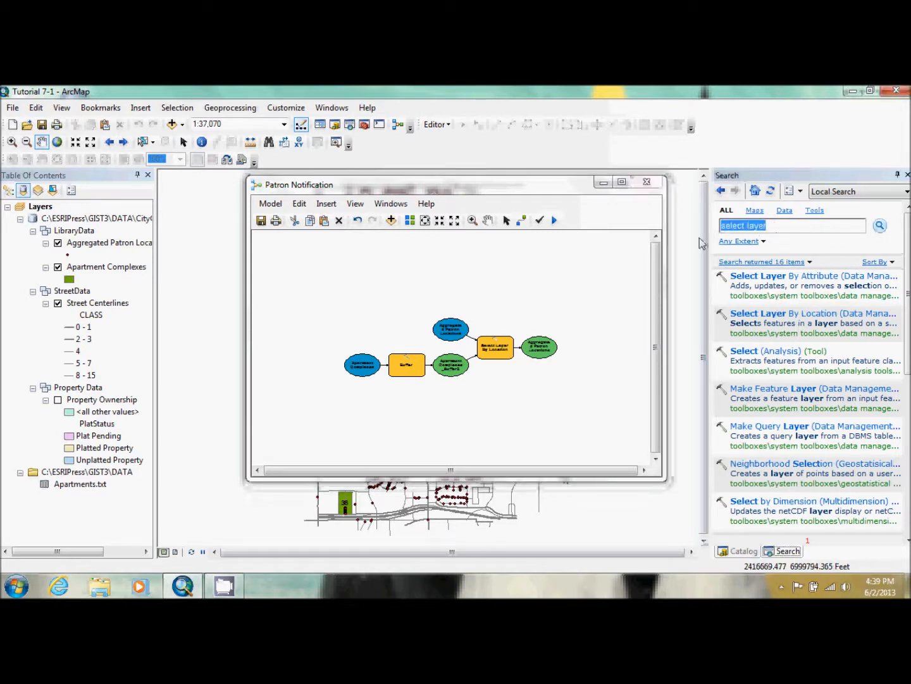
text(copy rows)
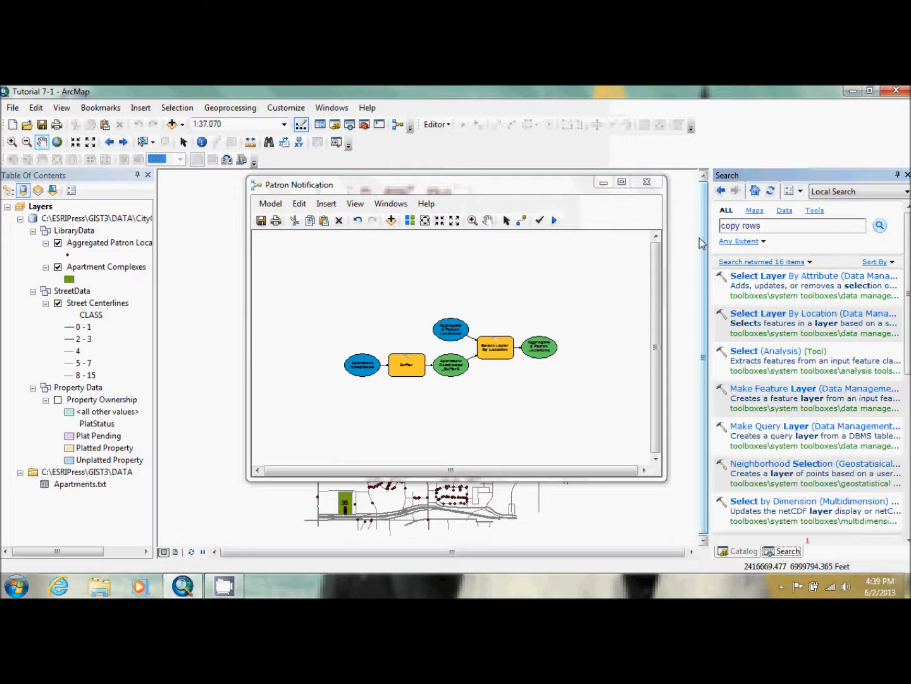
key(Return)
drag(795, 280, 502, 379)
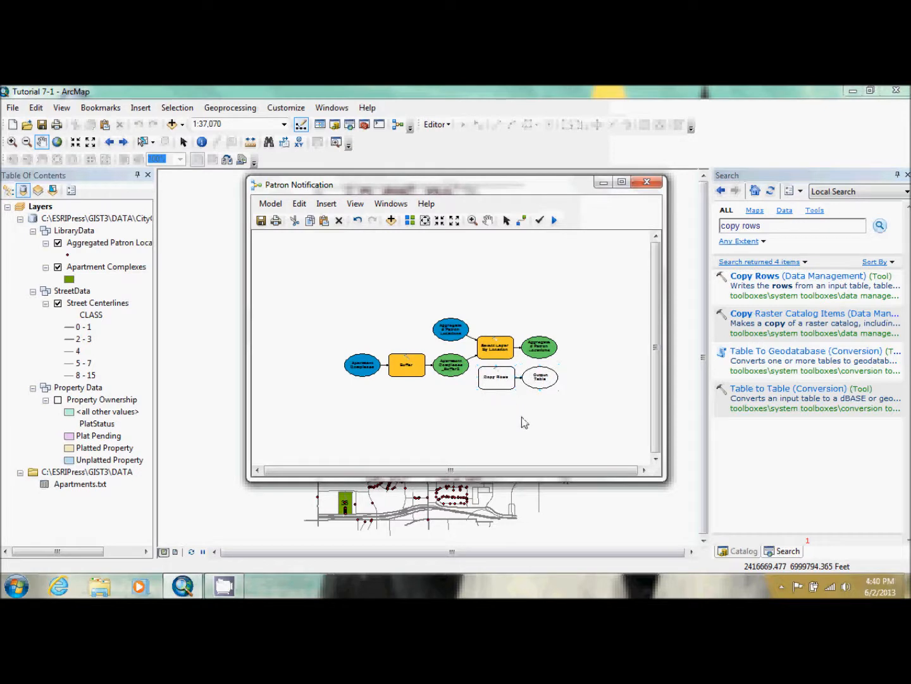
Step: Connect the Select Layer By Location output to the Copy Rows tool as its input
click(522, 220)
drag(524, 355, 500, 379)
click(515, 387)
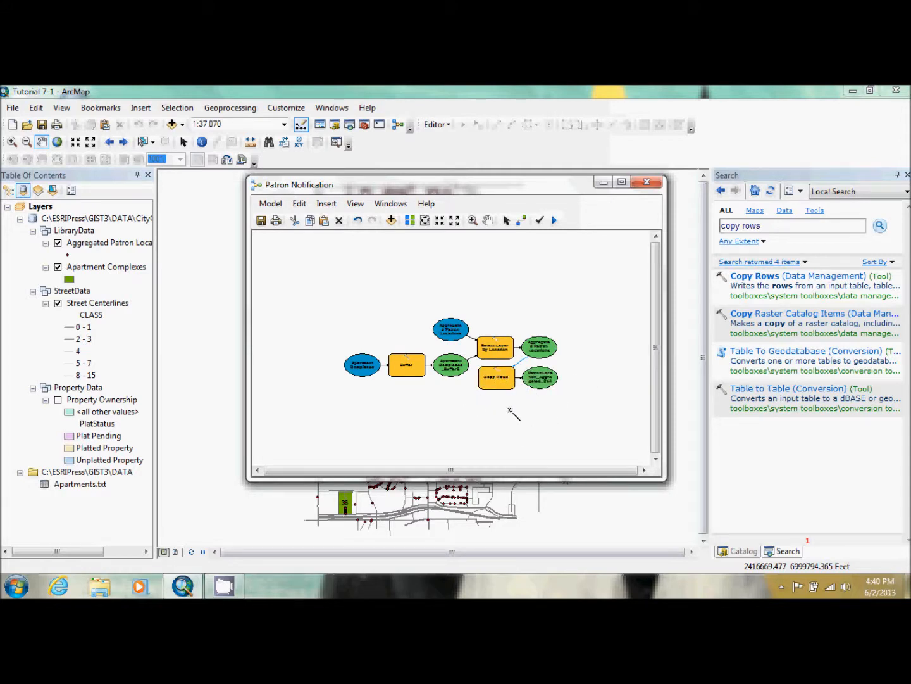
click(506, 219)
Step: Set the buffer output and the Copy Rows output table to be added to the display
right_click(449, 365)
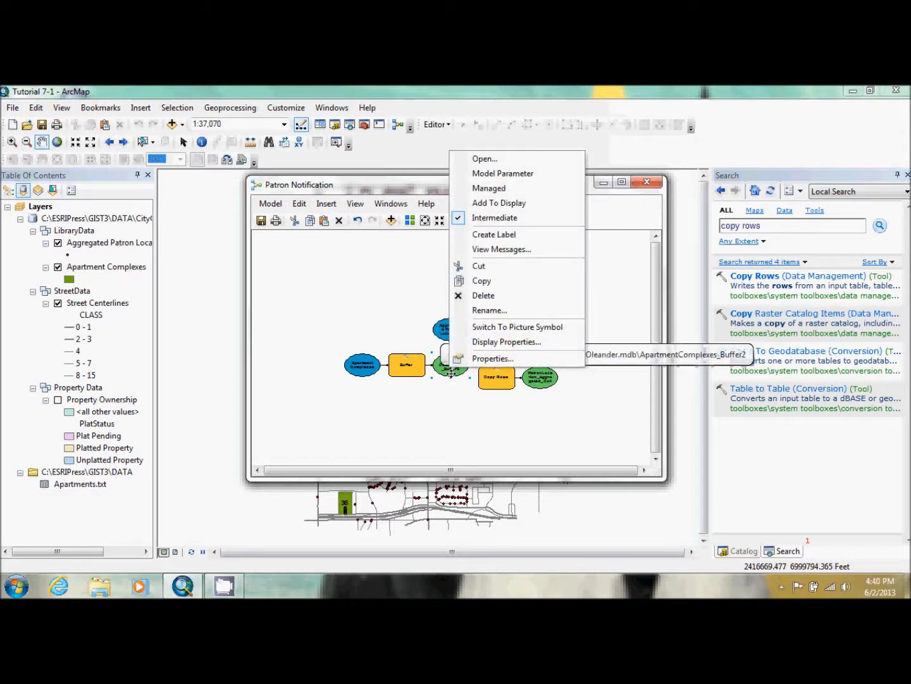
click(506, 203)
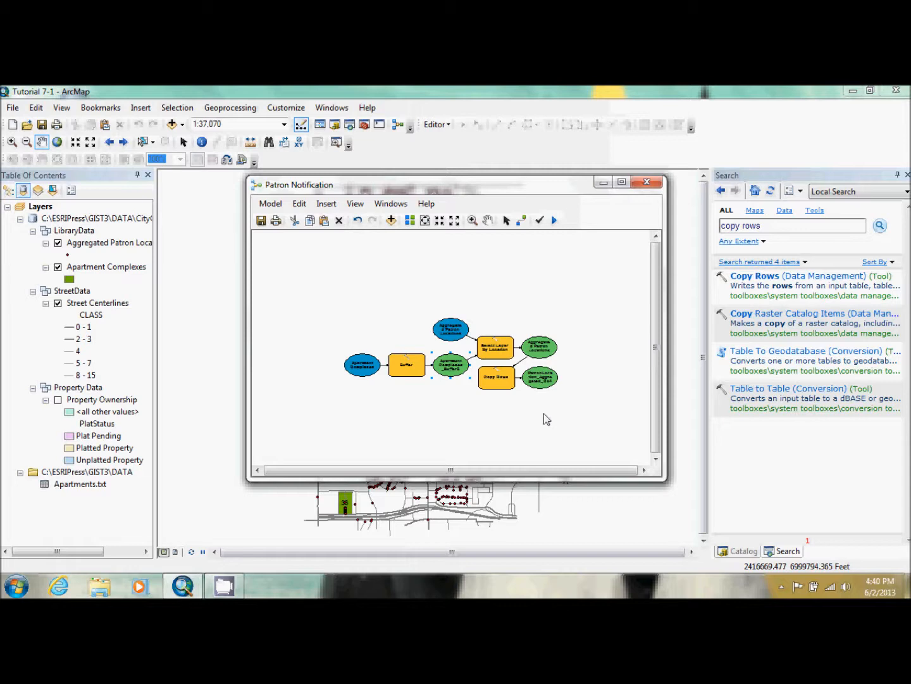
right_click(539, 378)
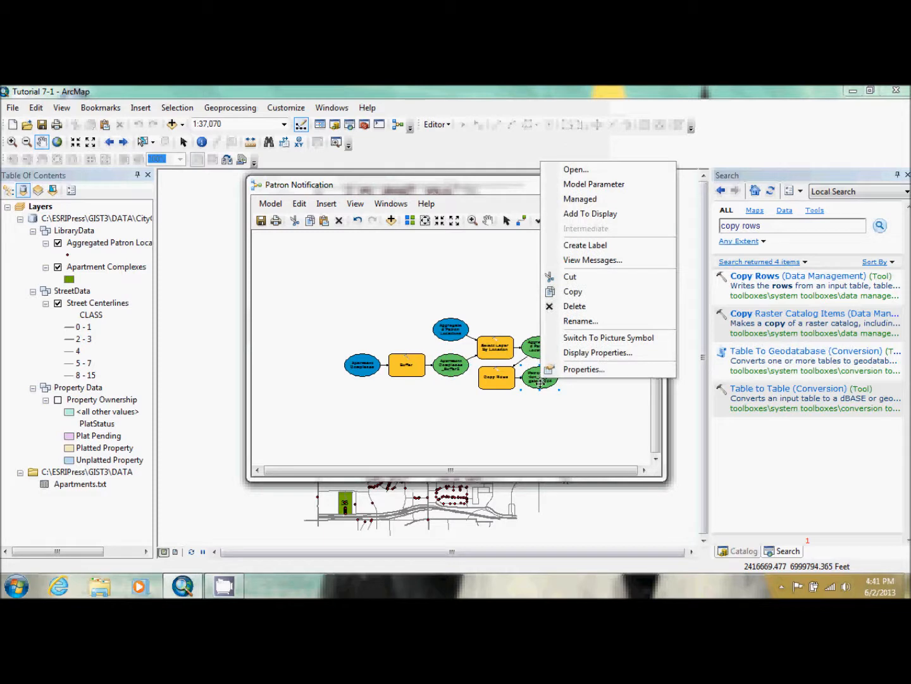
click(610, 215)
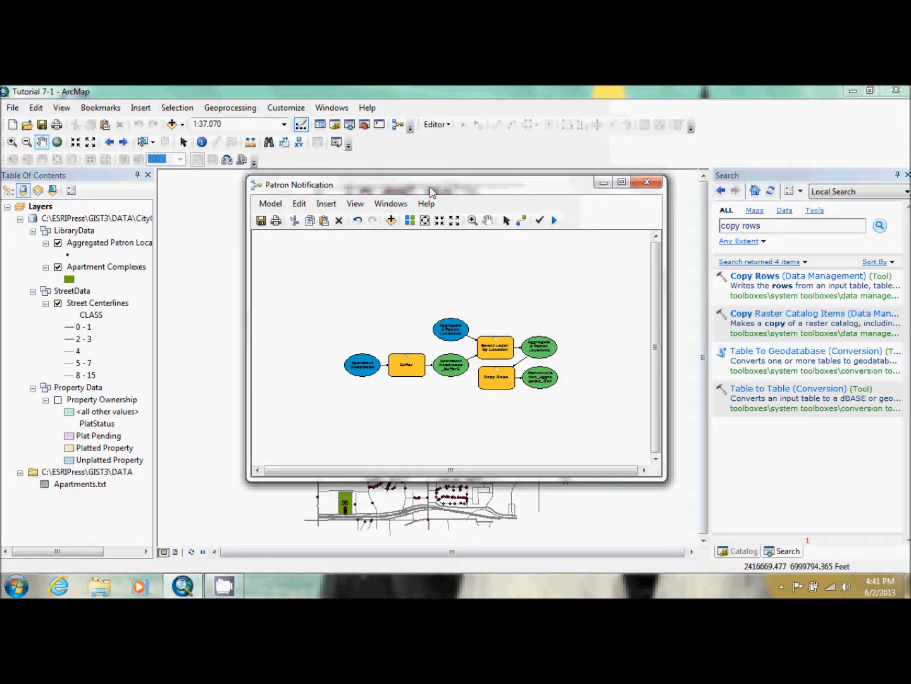
Step: Move the model window off the map and select apartment complex 56
drag(429, 187, 772, 202)
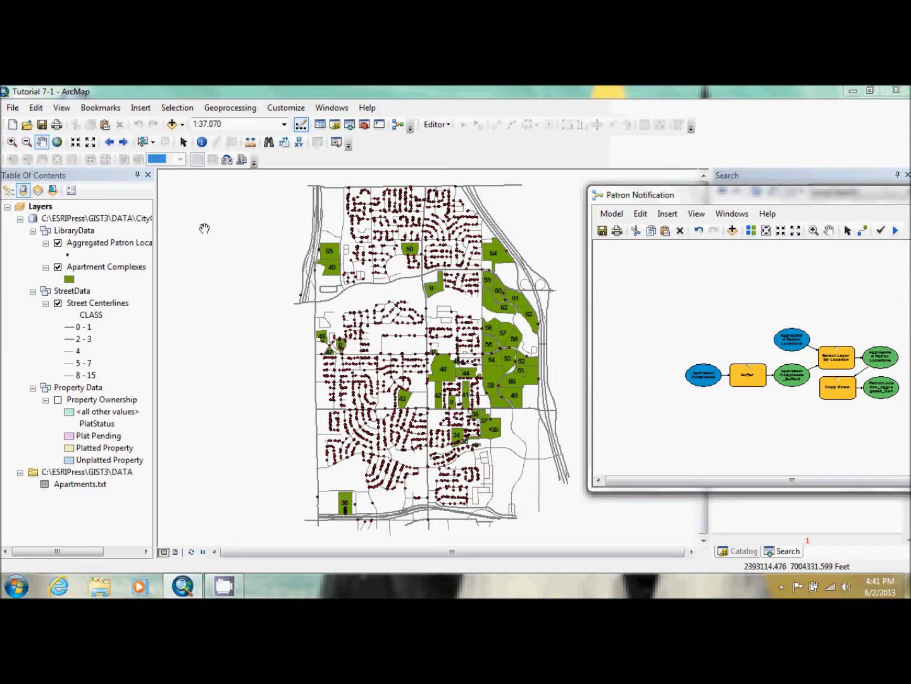
click(143, 142)
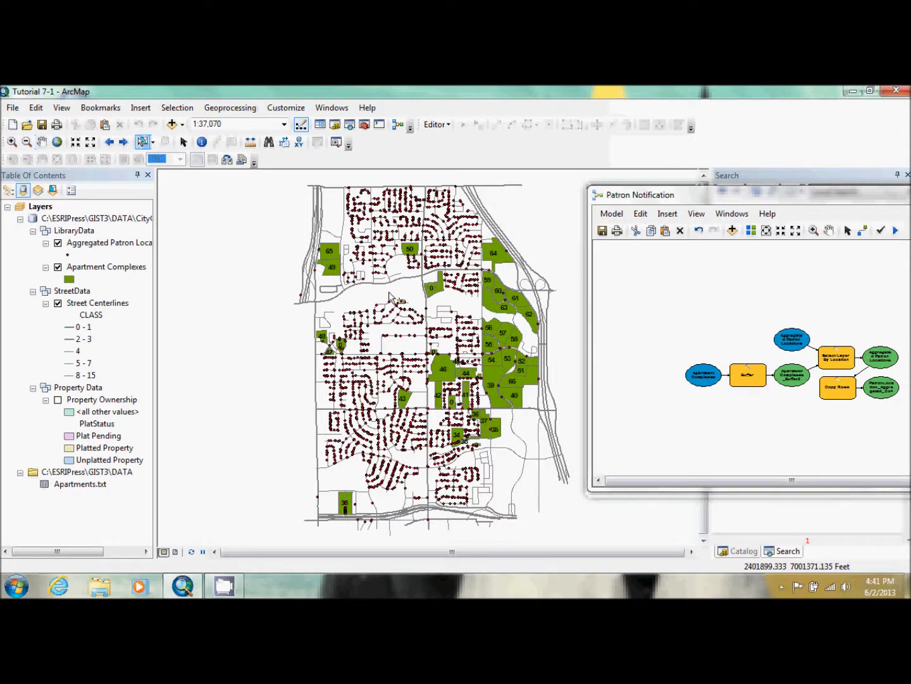
click(490, 332)
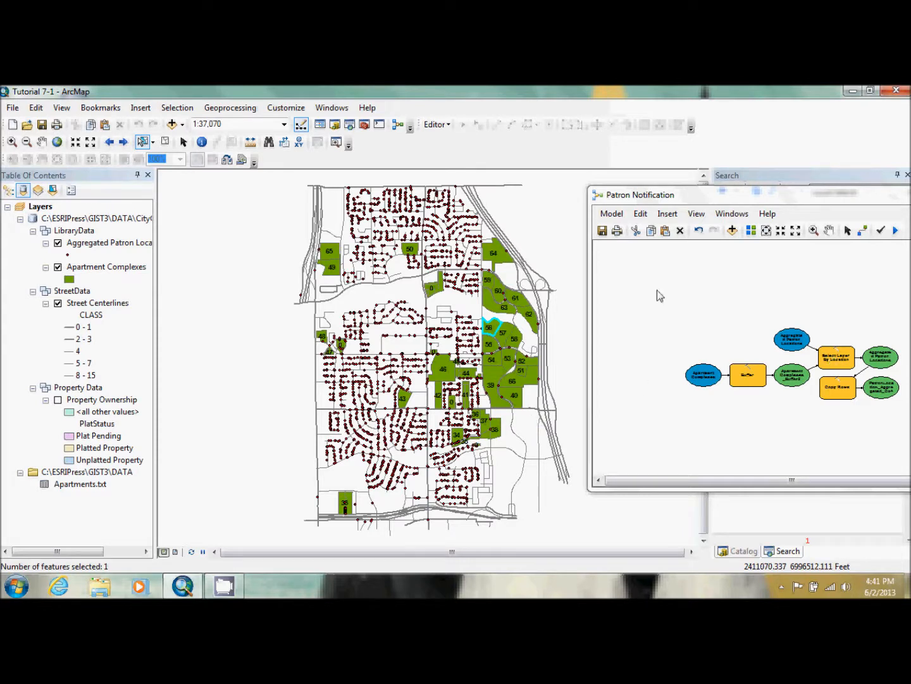
drag(651, 293, 908, 434)
click(869, 302)
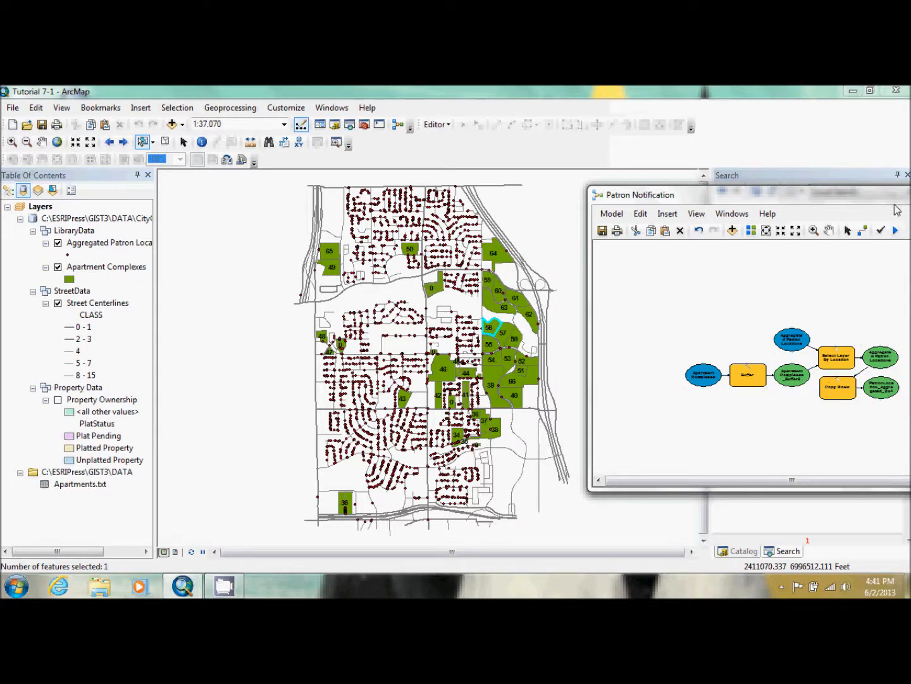
click(611, 214)
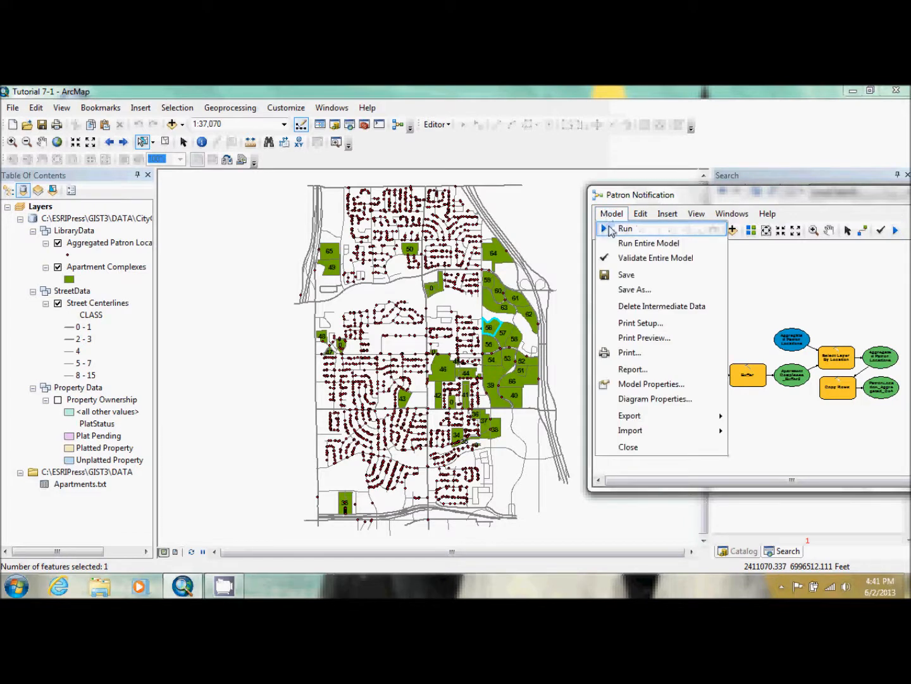
click(619, 244)
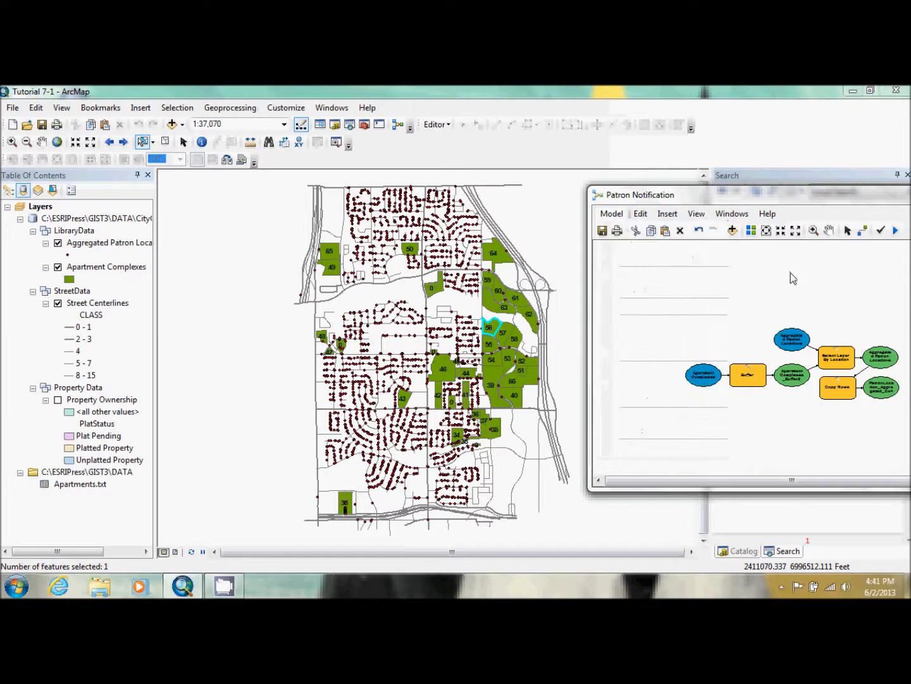
drag(677, 341, 679, 367)
drag(806, 418, 694, 374)
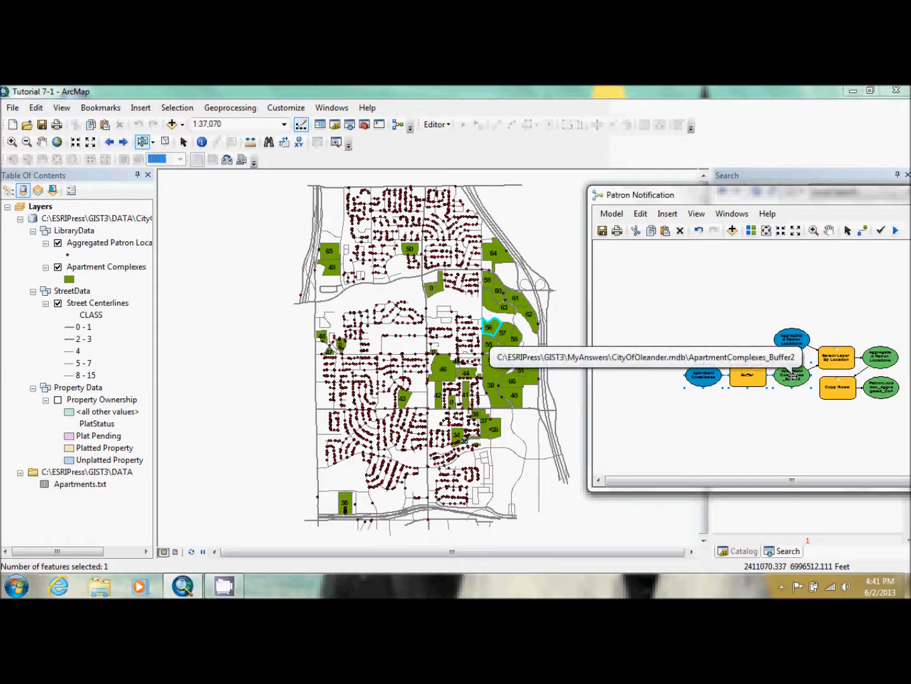
click(721, 294)
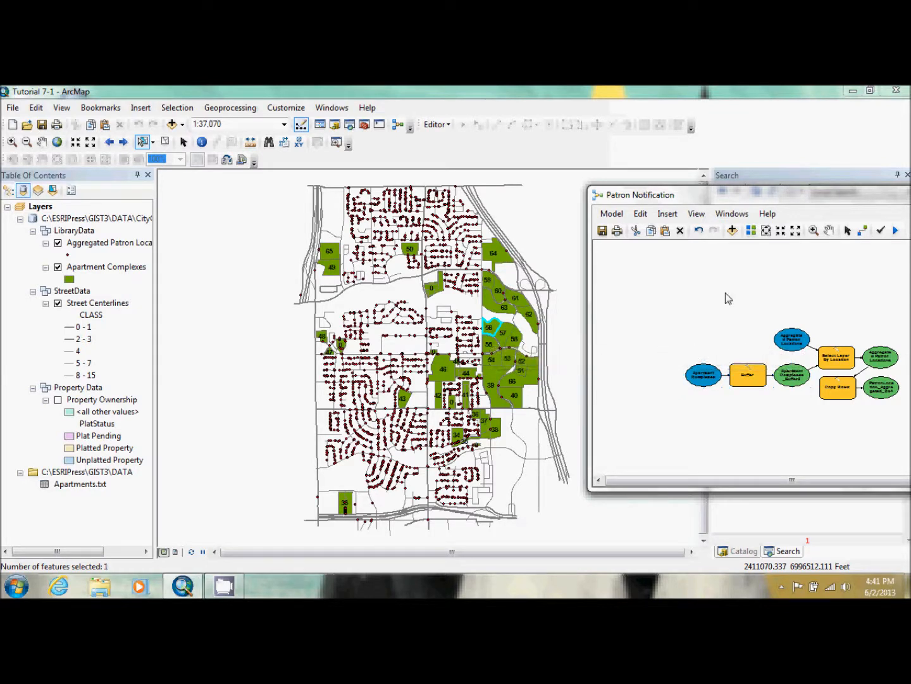
Step: Run the Patron Notification model and close its progress dialog
click(612, 215)
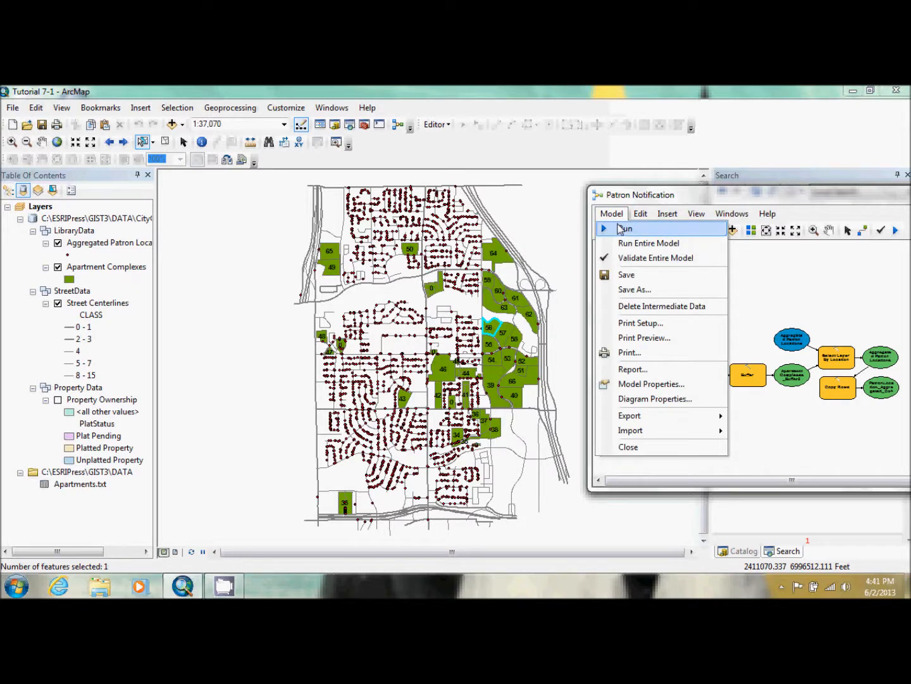
click(624, 228)
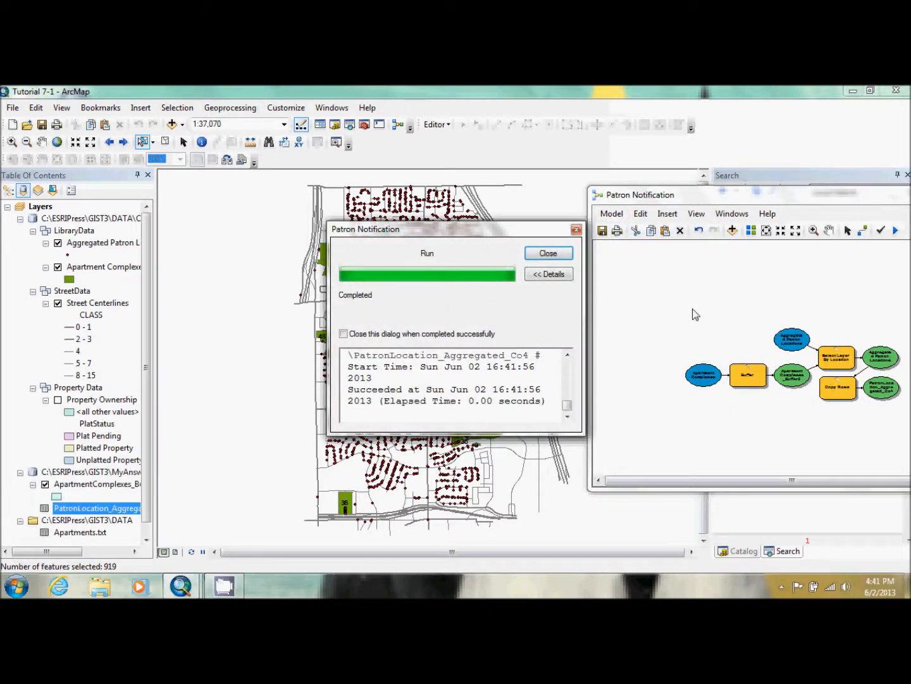
click(549, 254)
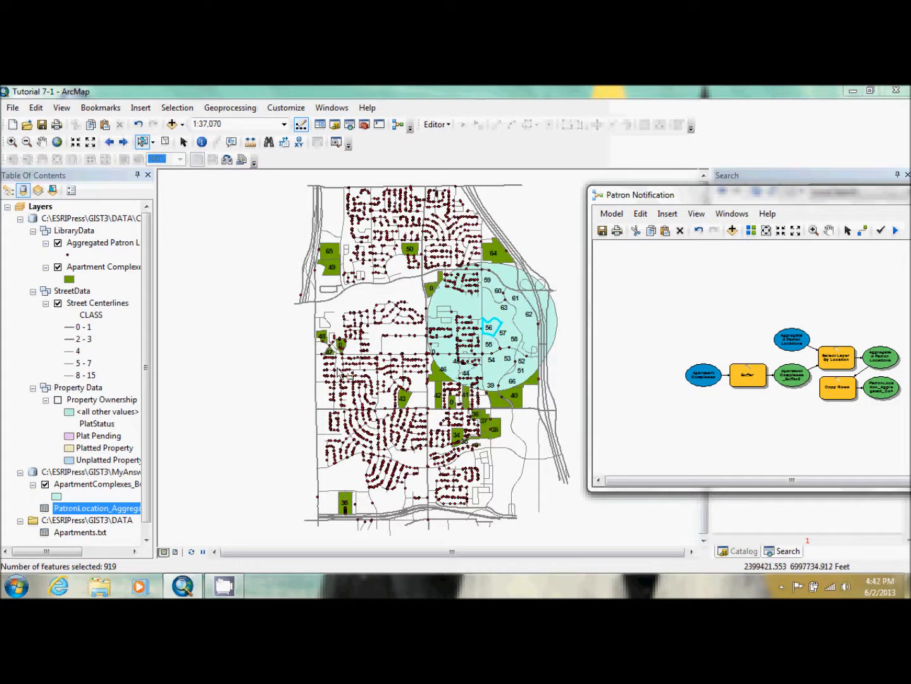
Step: Open the copied patron table from the table of contents to review its records, and close it
click(146, 539)
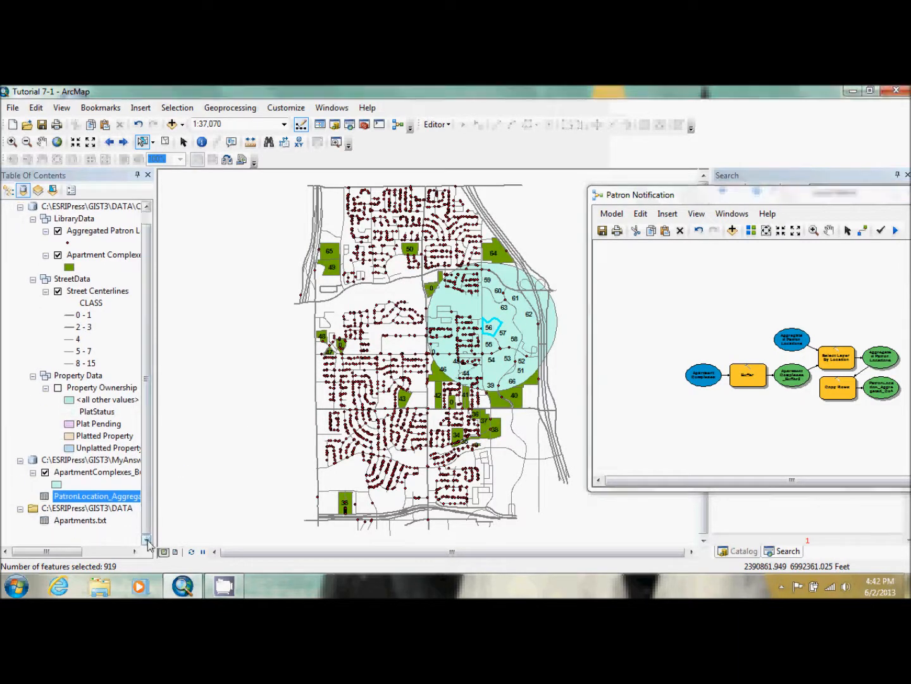
right_click(99, 500)
click(168, 361)
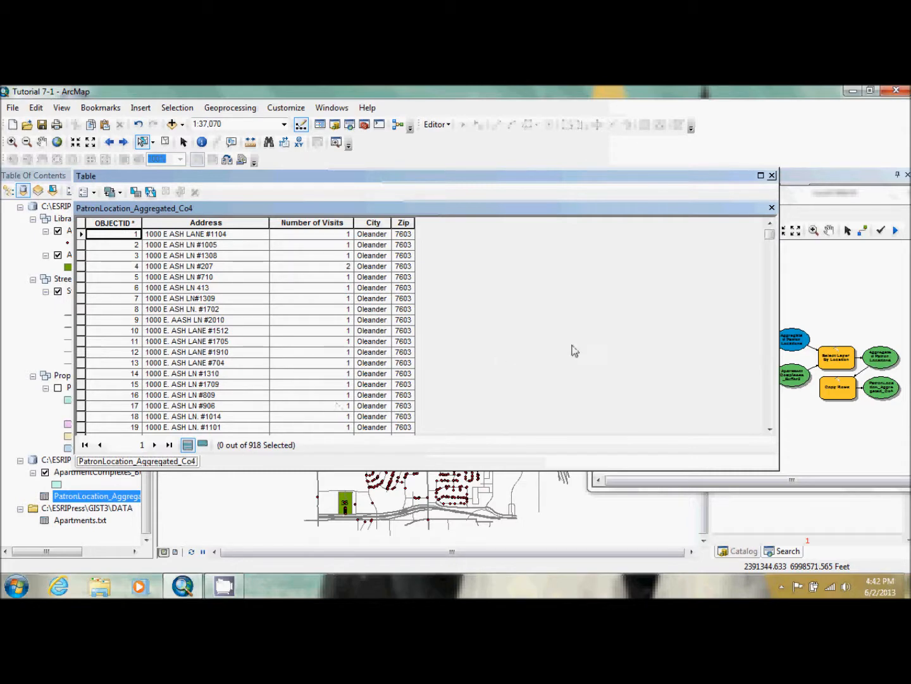
click(772, 176)
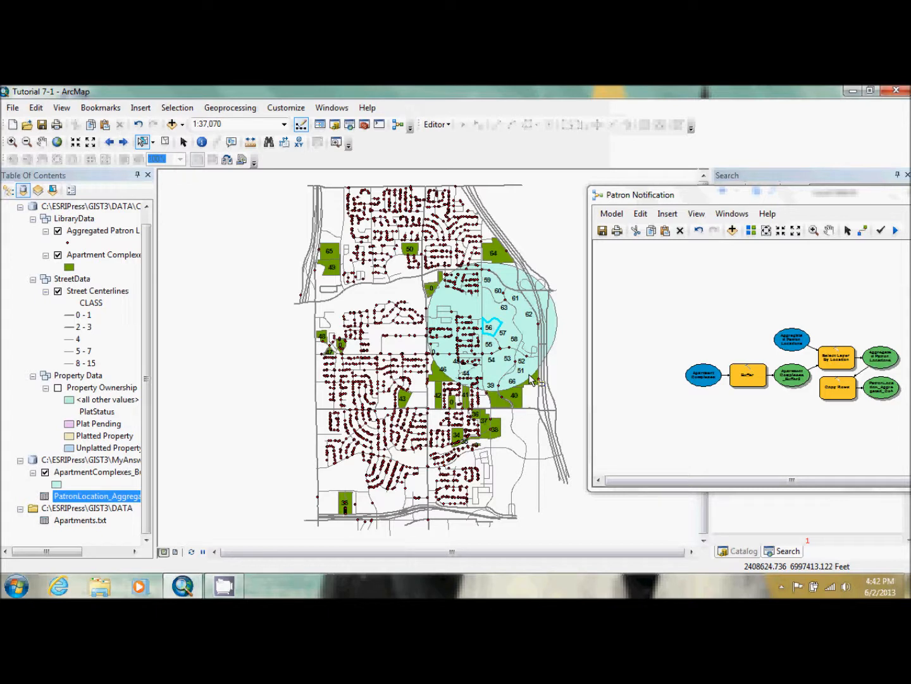
Step: Move the Patron Notification model window fully into view, save the model and close it
drag(840, 194, 478, 204)
click(242, 242)
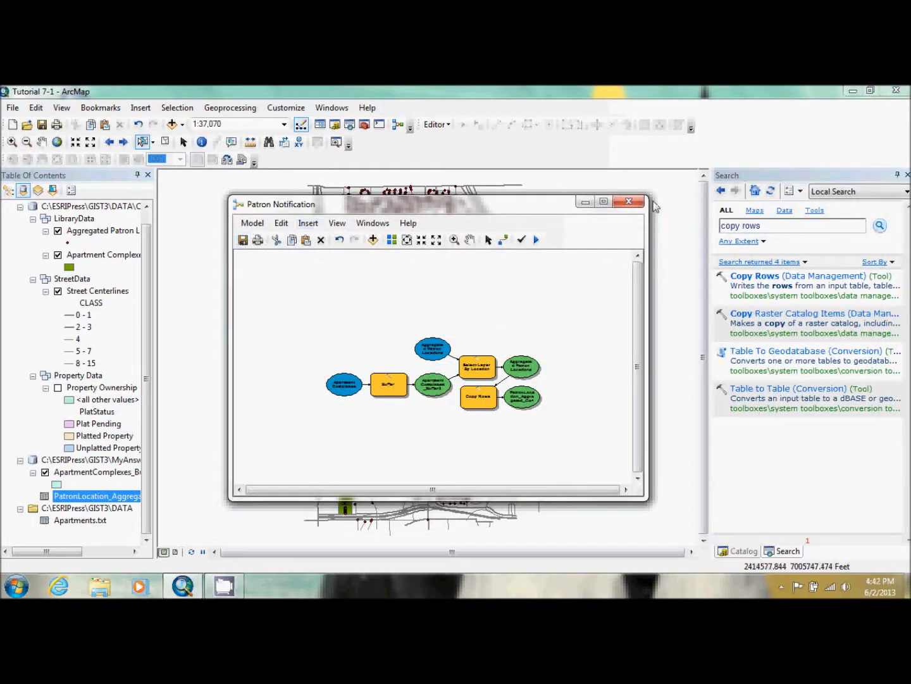
click(629, 201)
click(448, 379)
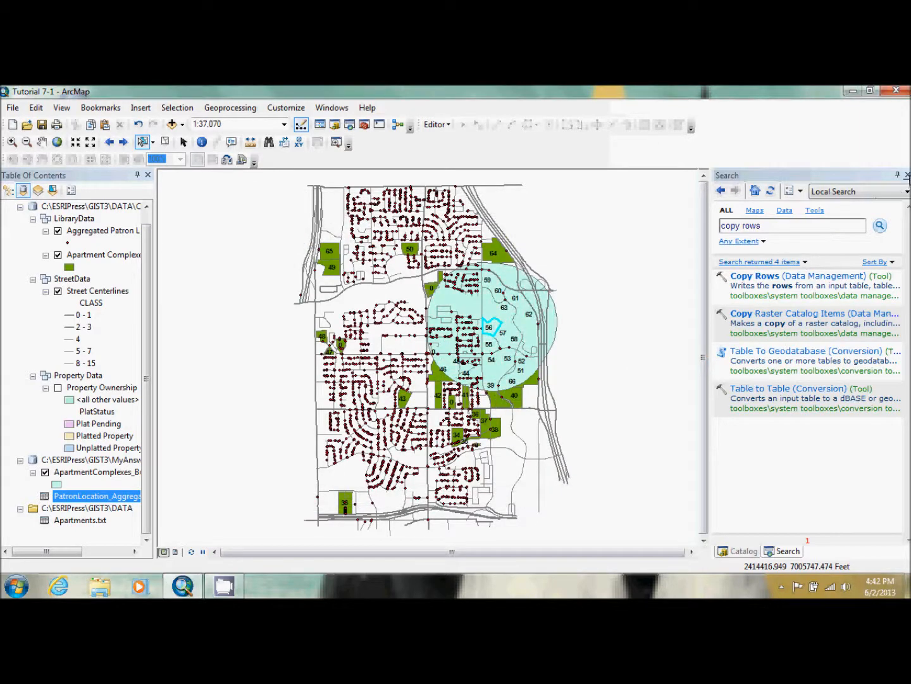
Step: Close the Search window and check which parameters the Patron Notification tool's dialog offers
click(908, 175)
double_click(799, 281)
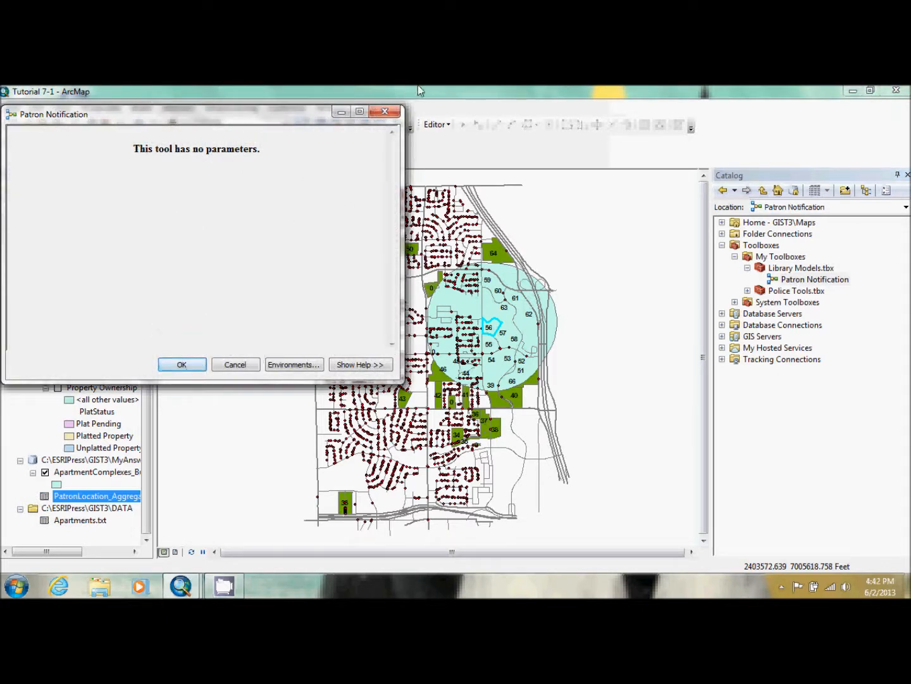
click(384, 110)
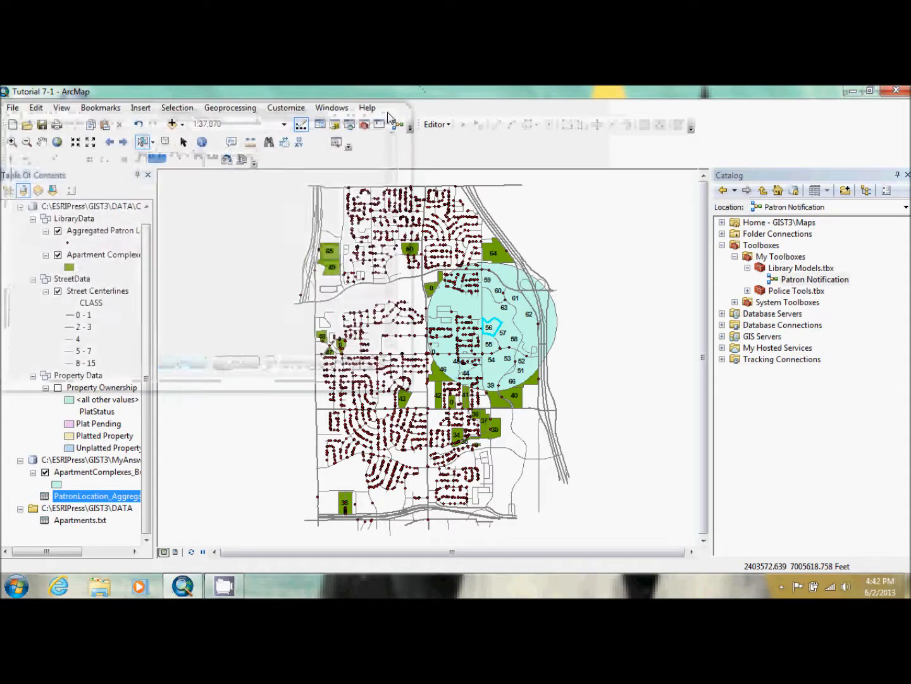
Step: Open the Patron Notification model in the Library Models toolbox for editing, with the whole diagram fitted to the window
right_click(816, 279)
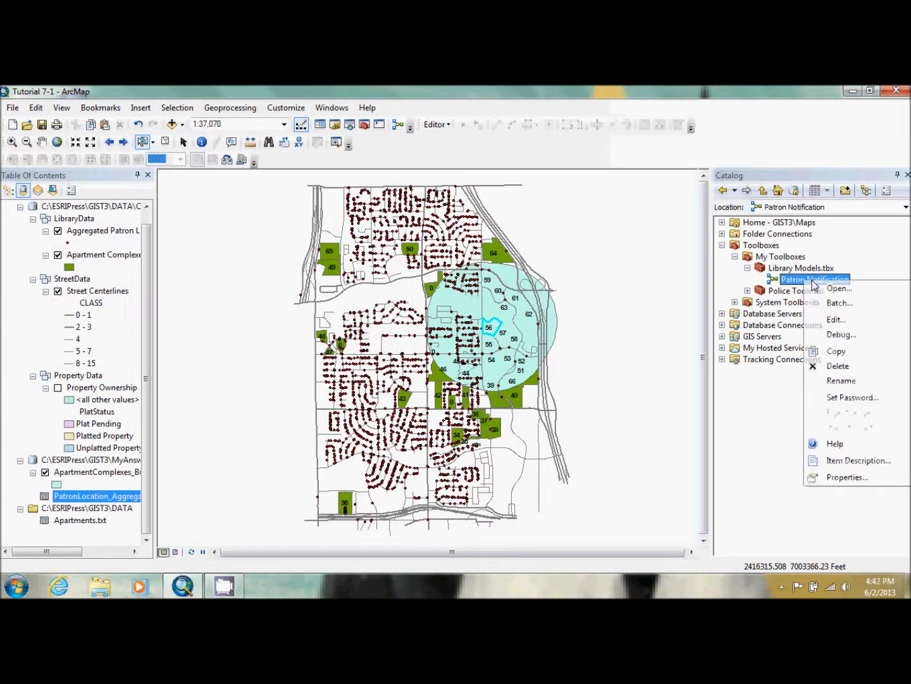
click(835, 319)
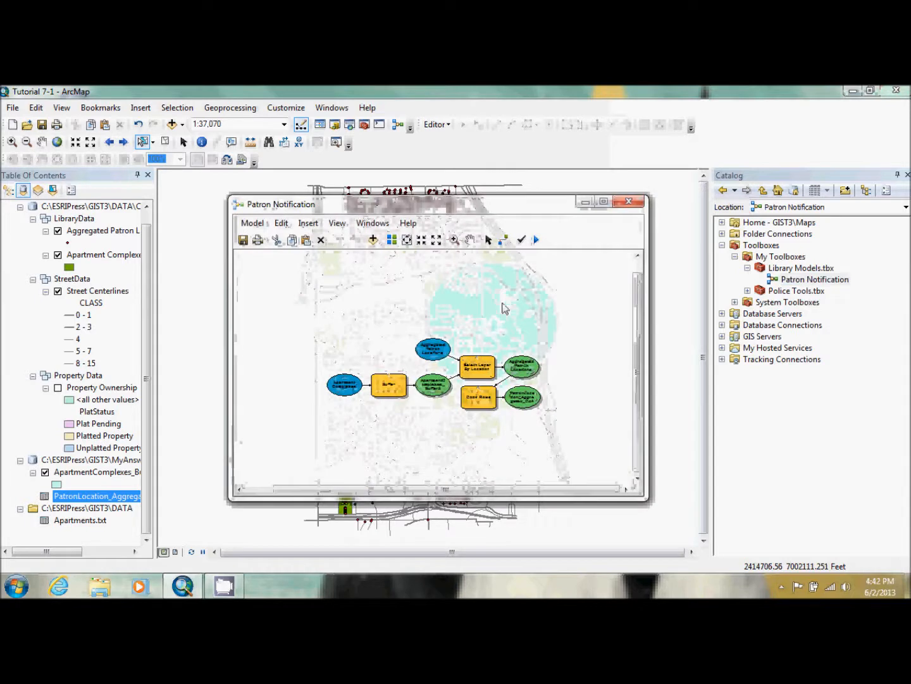
click(407, 239)
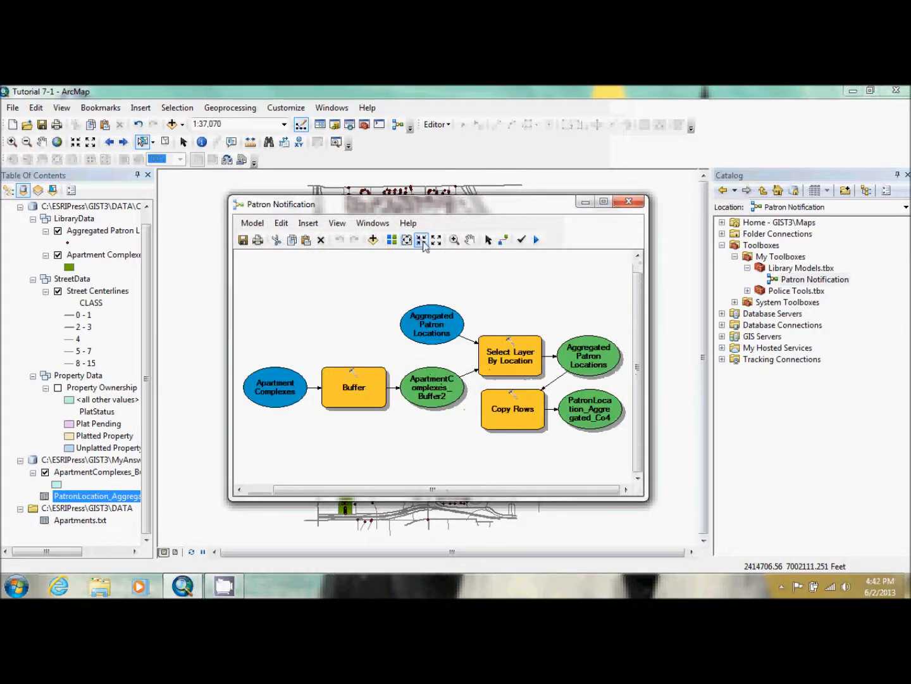
click(435, 239)
click(408, 241)
Step: Create a variable from the Buffer tool's Distance [value or field] parameter and place it above Buffer
mouse_move(351, 392)
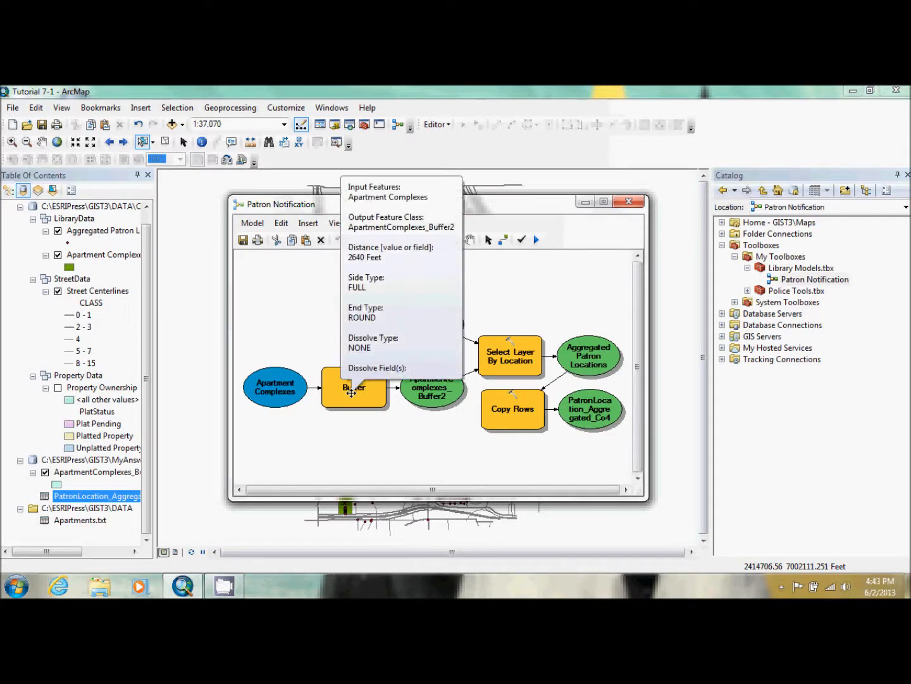
right_click(351, 392)
mouse_move(472, 244)
mouse_move(538, 245)
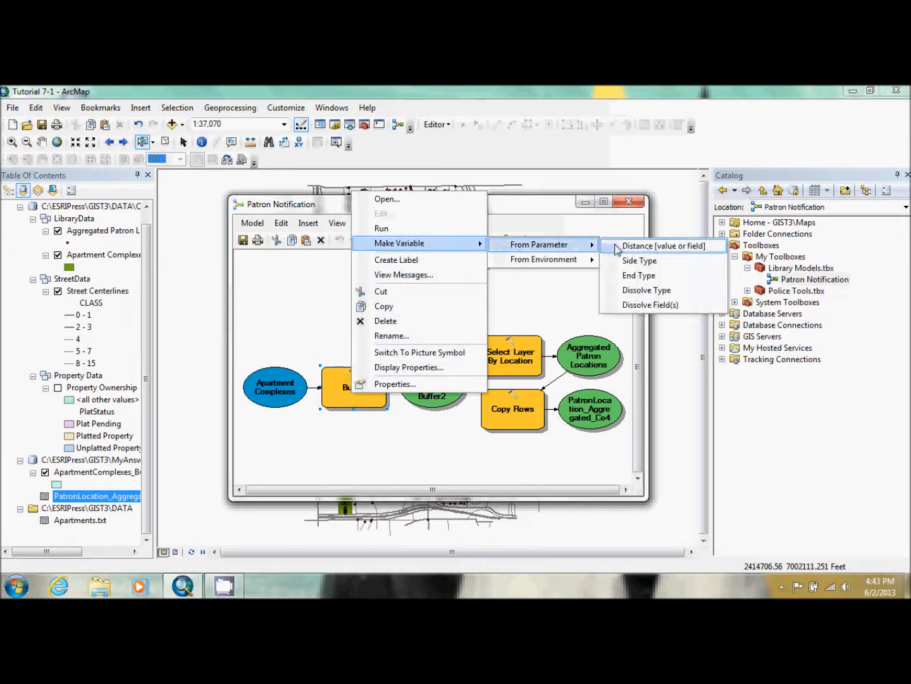
click(646, 245)
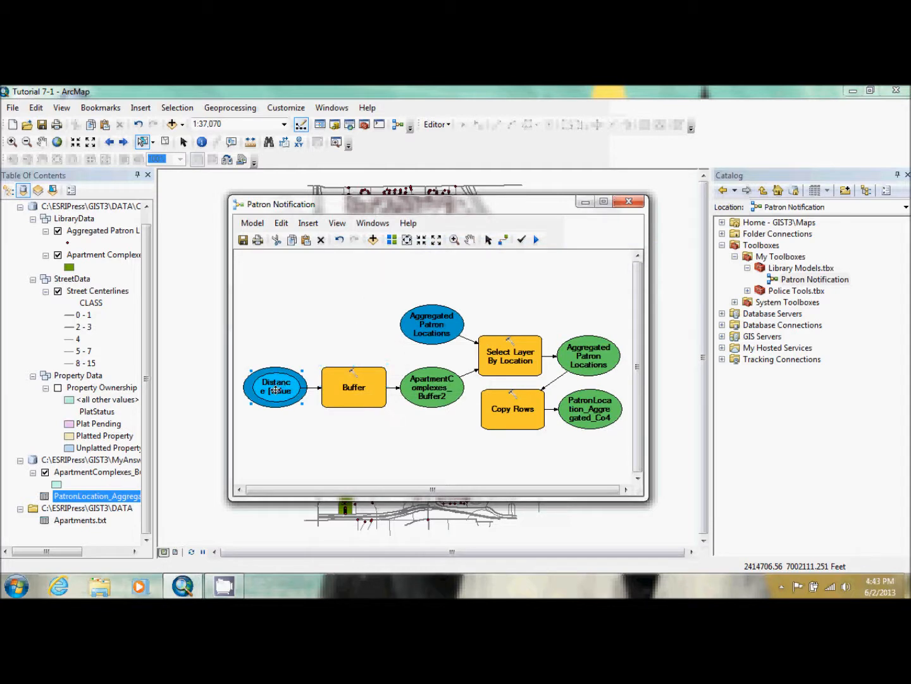
drag(276, 390, 355, 336)
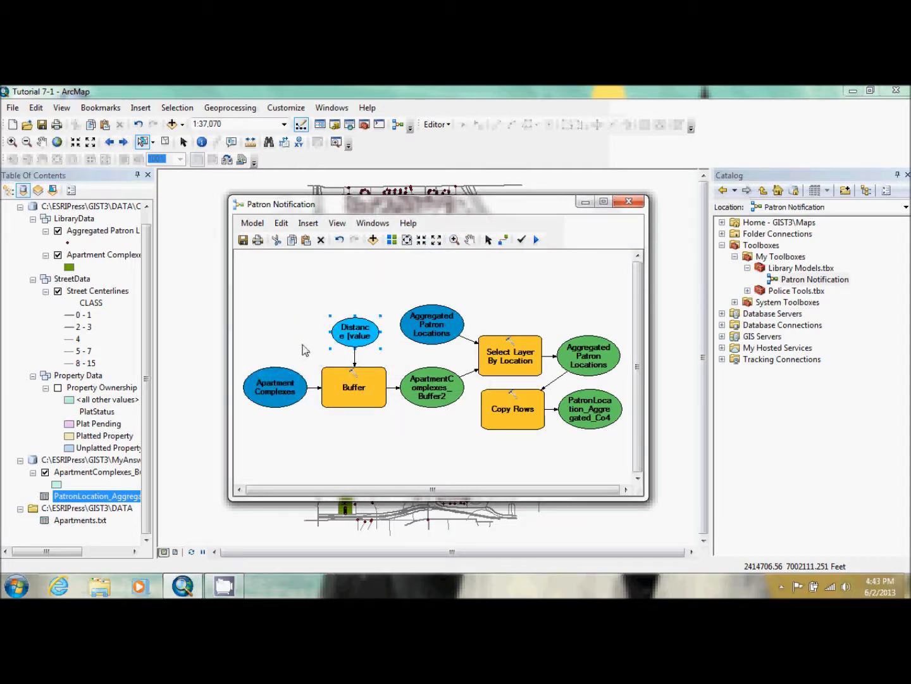
Step: Make the Distance variable and the Copy Rows output table model parameters
right_click(355, 334)
click(376, 353)
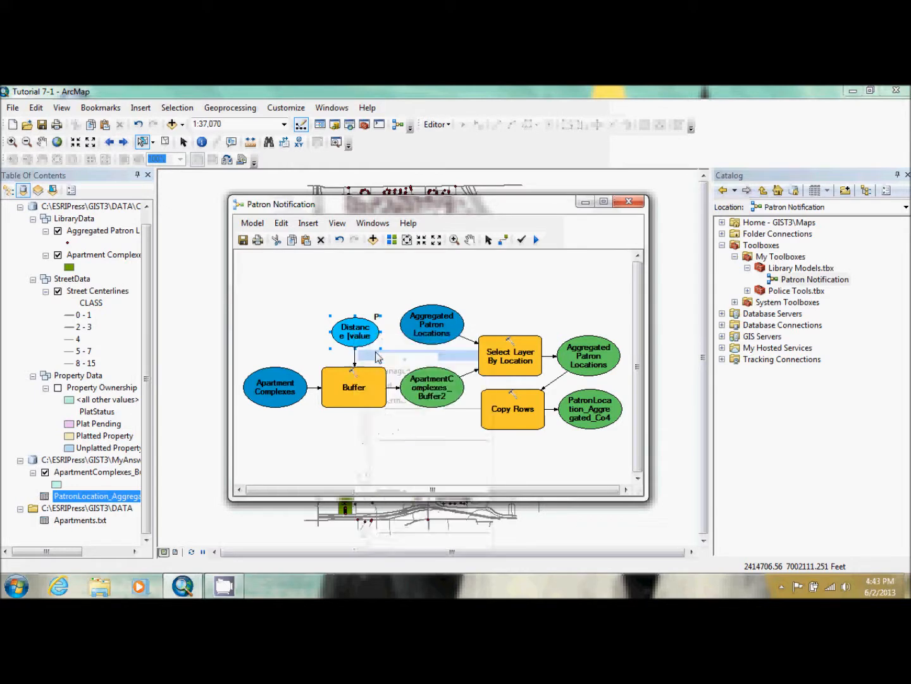
click(587, 419)
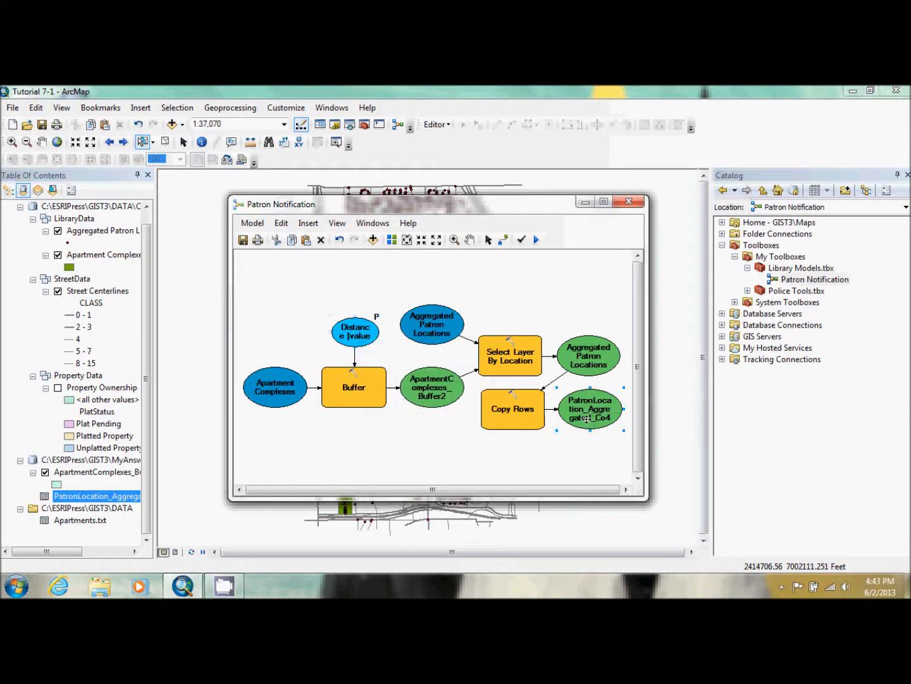
right_click(587, 419)
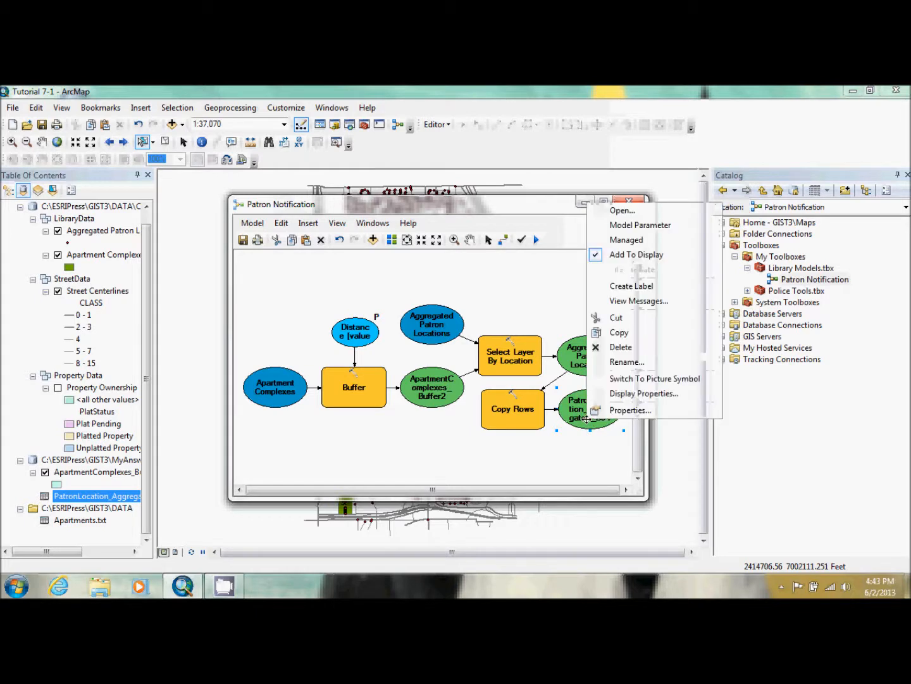
click(661, 230)
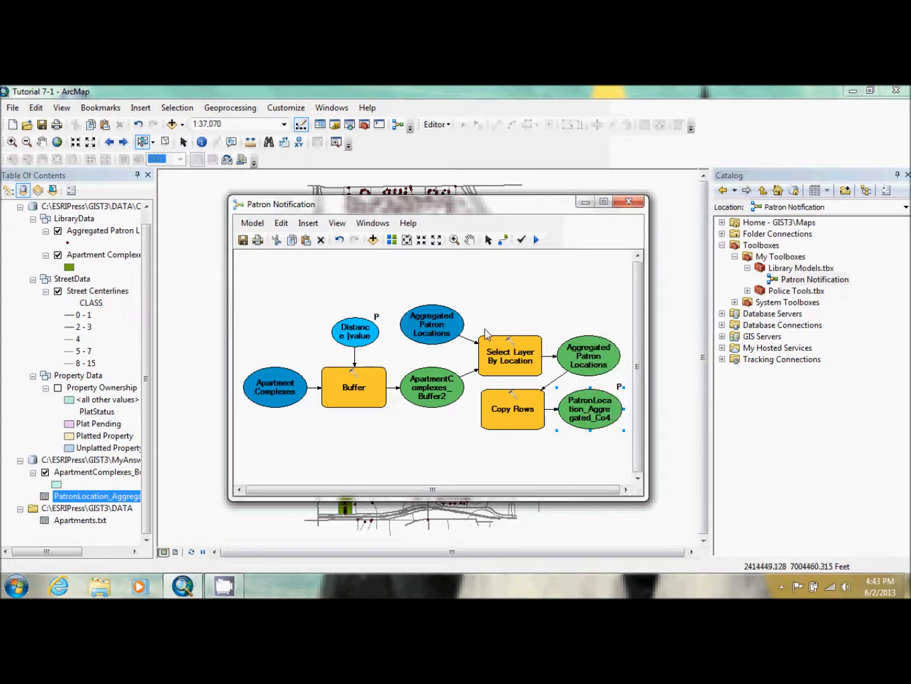
Step: Close the Patron Notification model and save its changes
right_click(423, 386)
click(408, 428)
drag(240, 283, 289, 324)
click(629, 201)
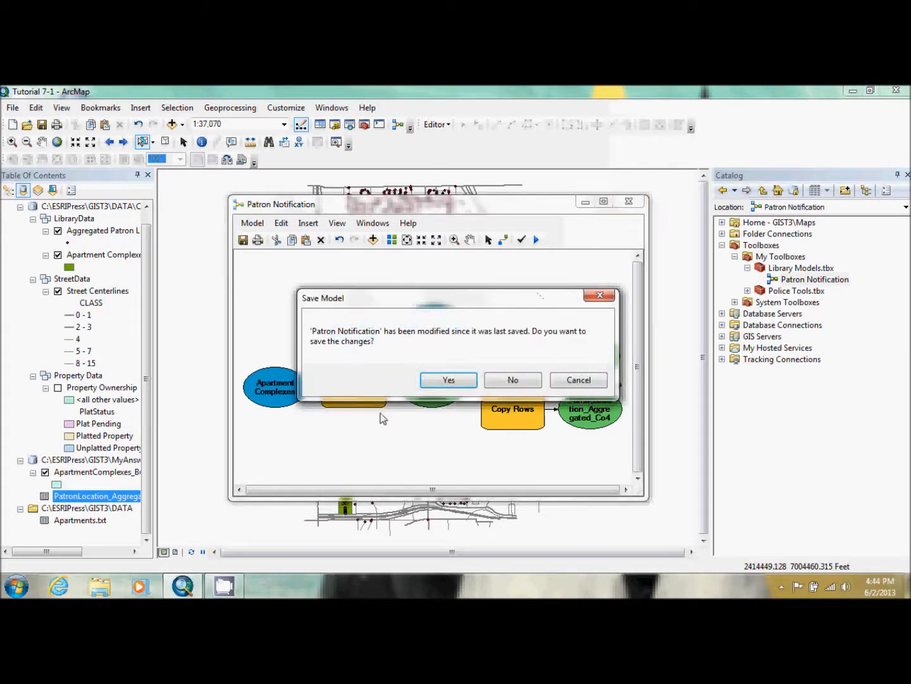
click(449, 380)
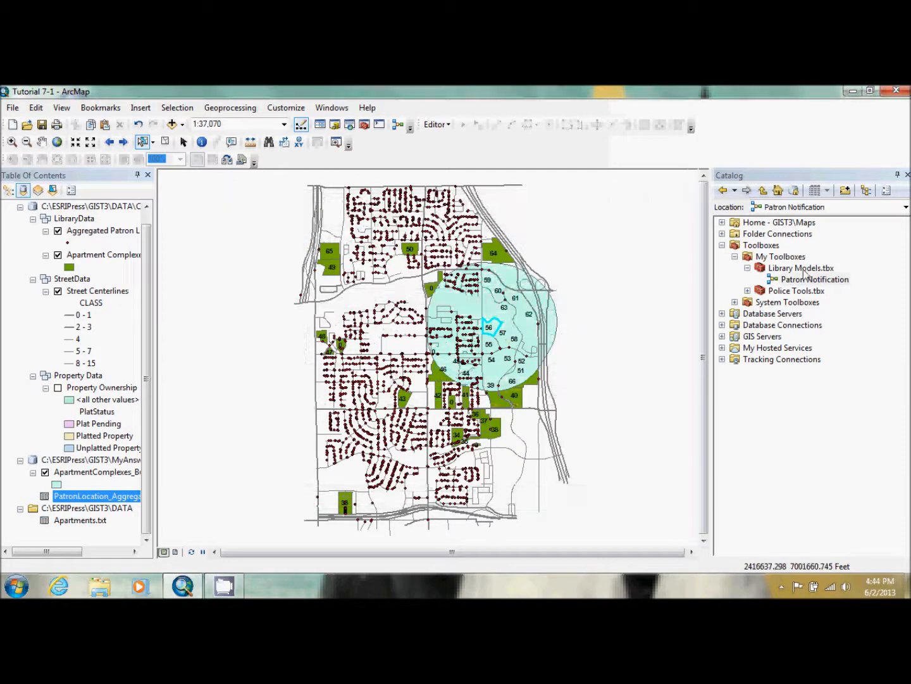
Step: Run the Patron Notification tool with a distance of 1320 feet and the output table named Complex56 in CityOfOleander.mdb
double_click(810, 281)
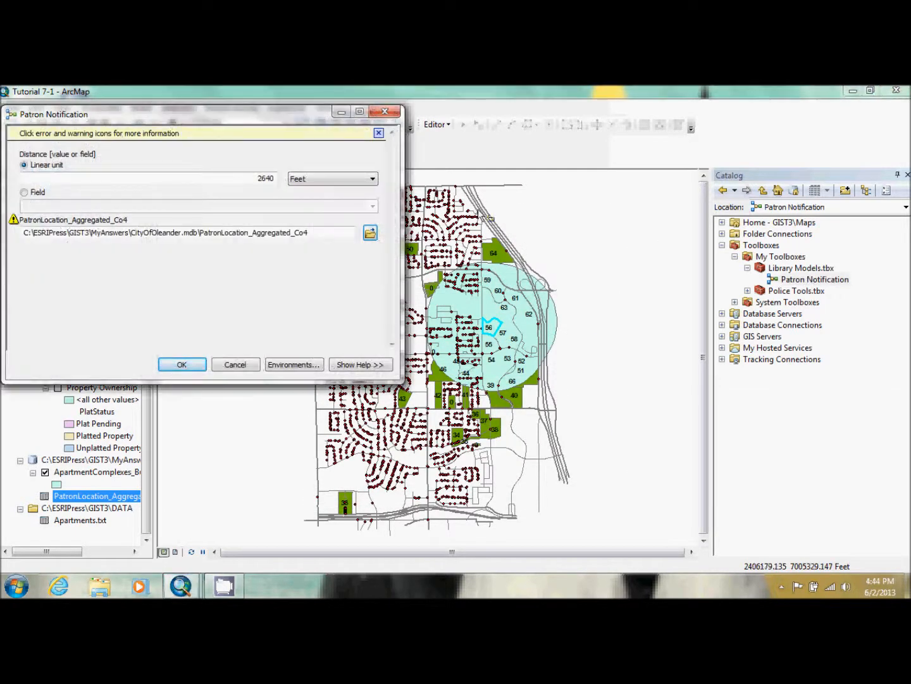
double_click(256, 178)
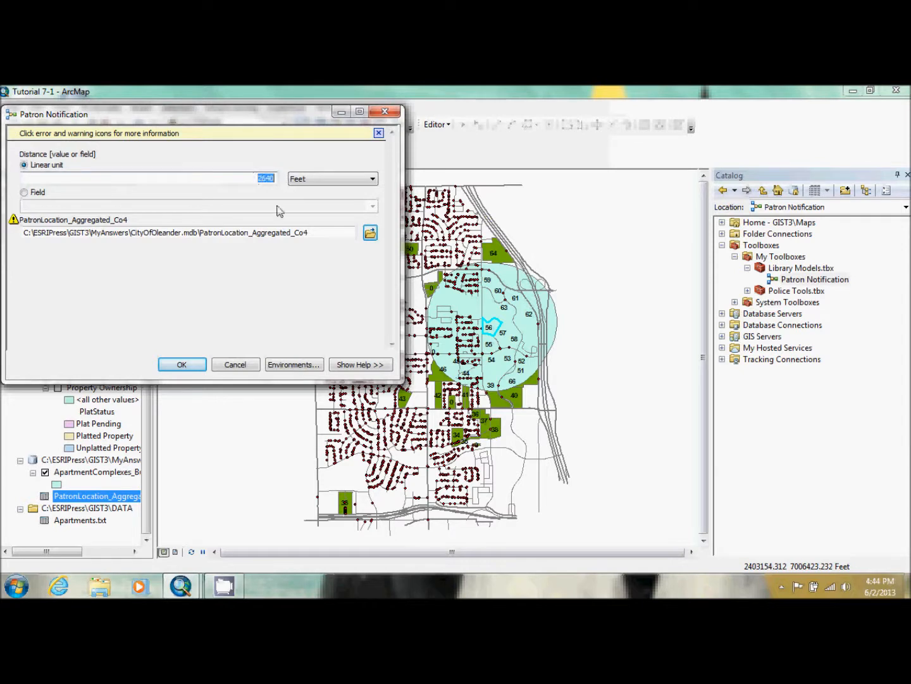
text(13)
drag(318, 234, 201, 220)
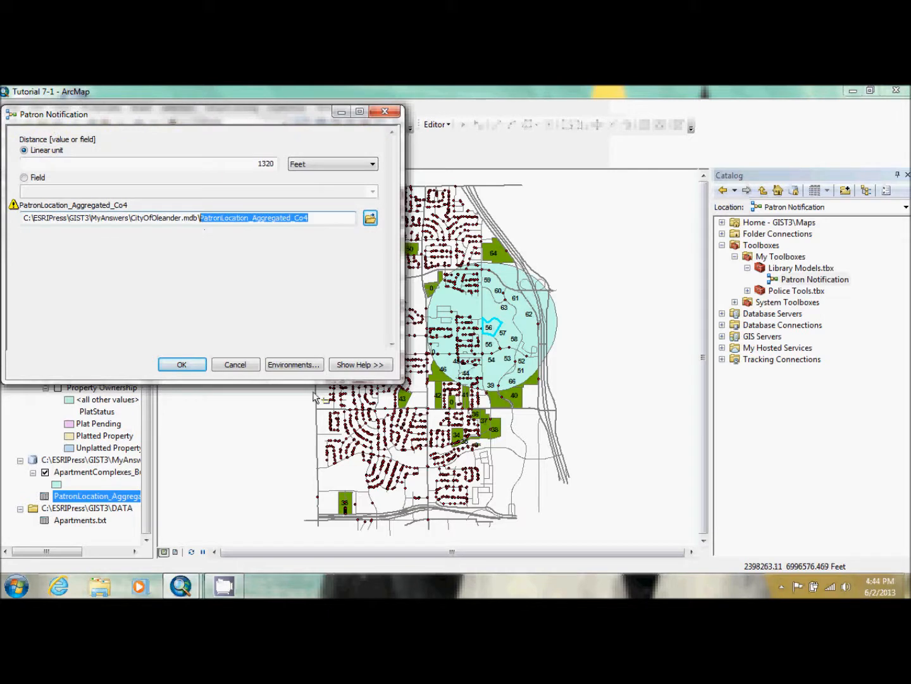
text(Co)
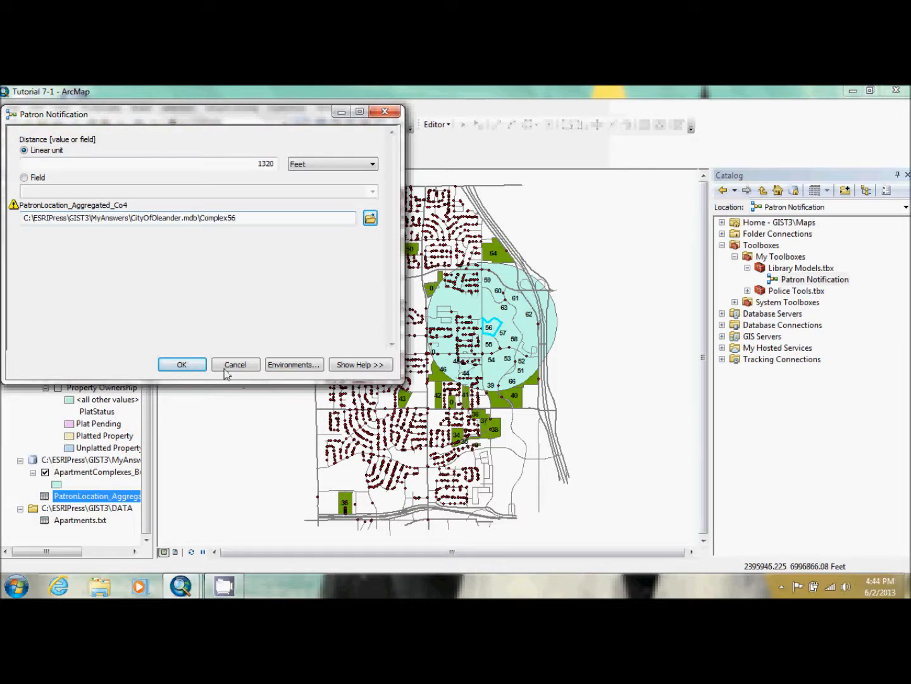
click(198, 367)
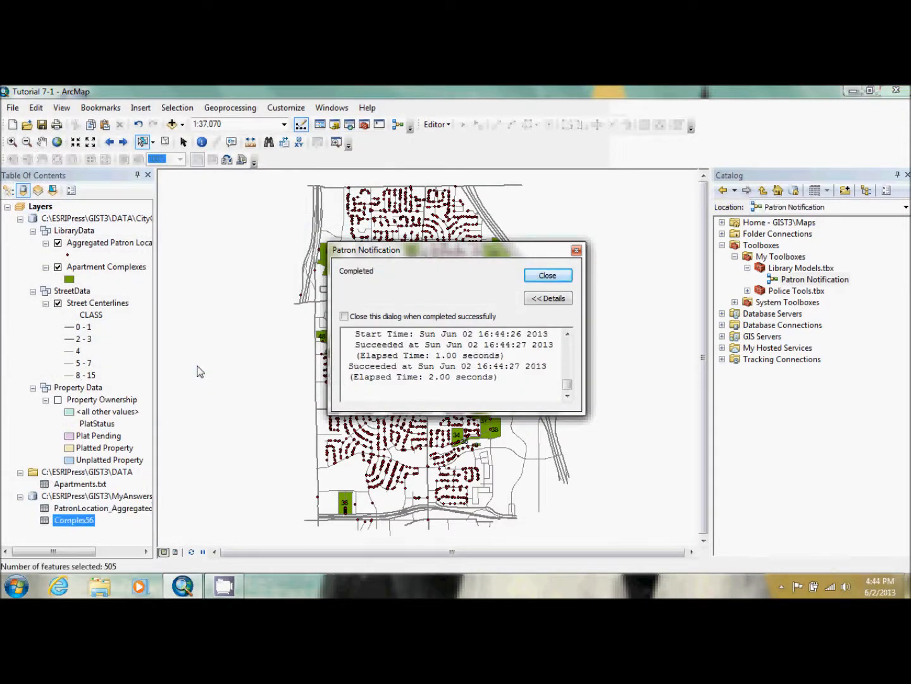
click(549, 276)
Step: Open the Complex56 table to review its patron records, and close it
right_click(78, 520)
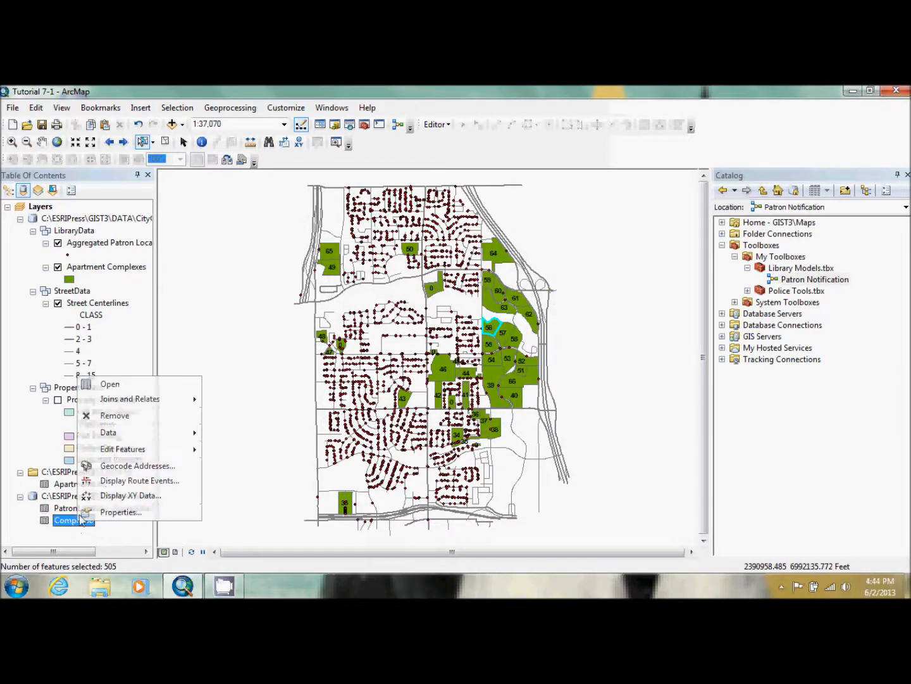
click(143, 387)
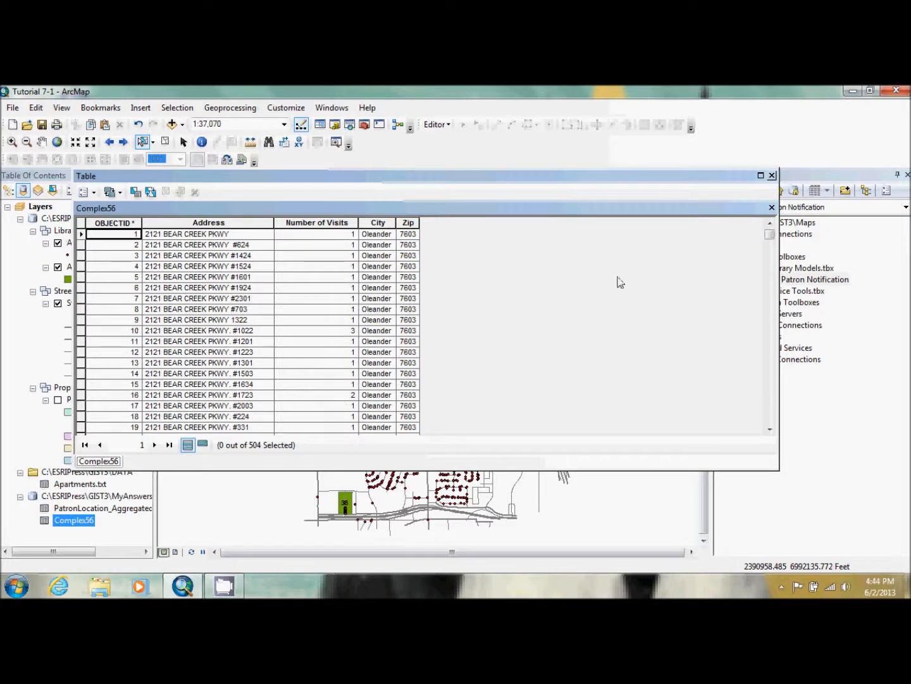
click(772, 176)
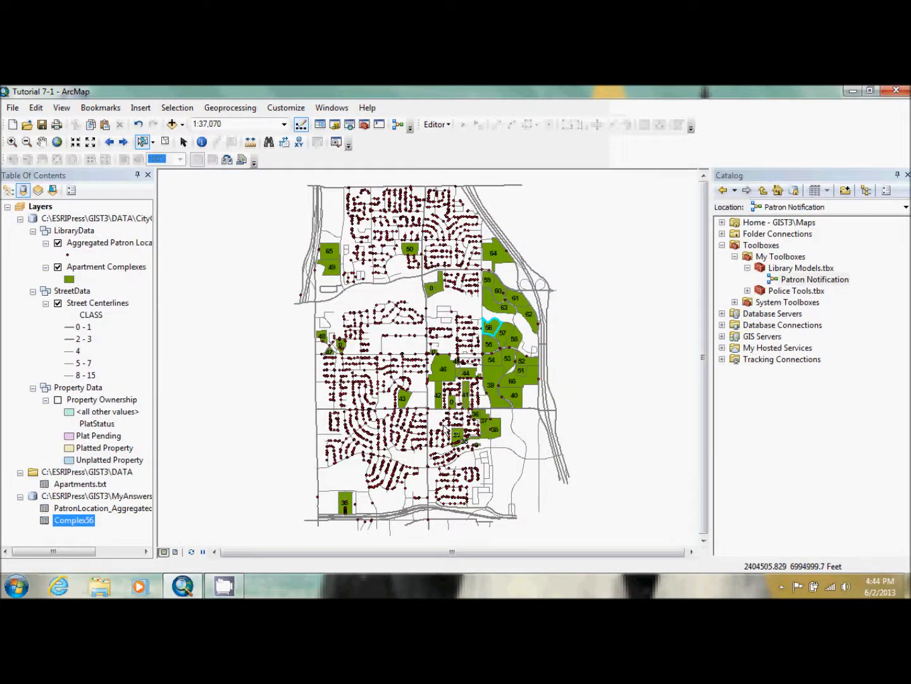
Step: Review the default distance and output table in the Patron Notification tool's dialog without running it
double_click(816, 280)
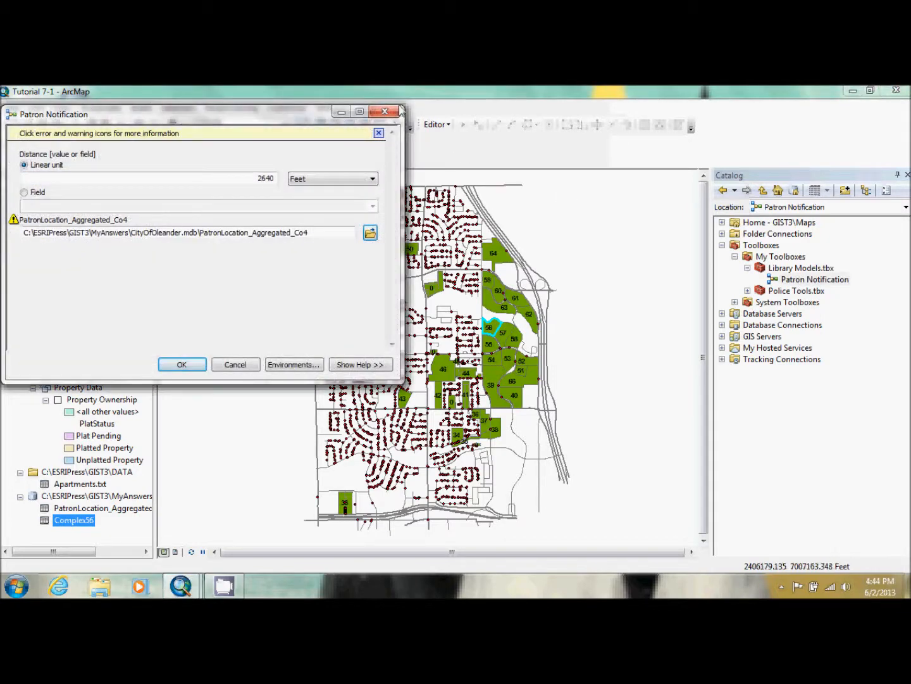
click(384, 112)
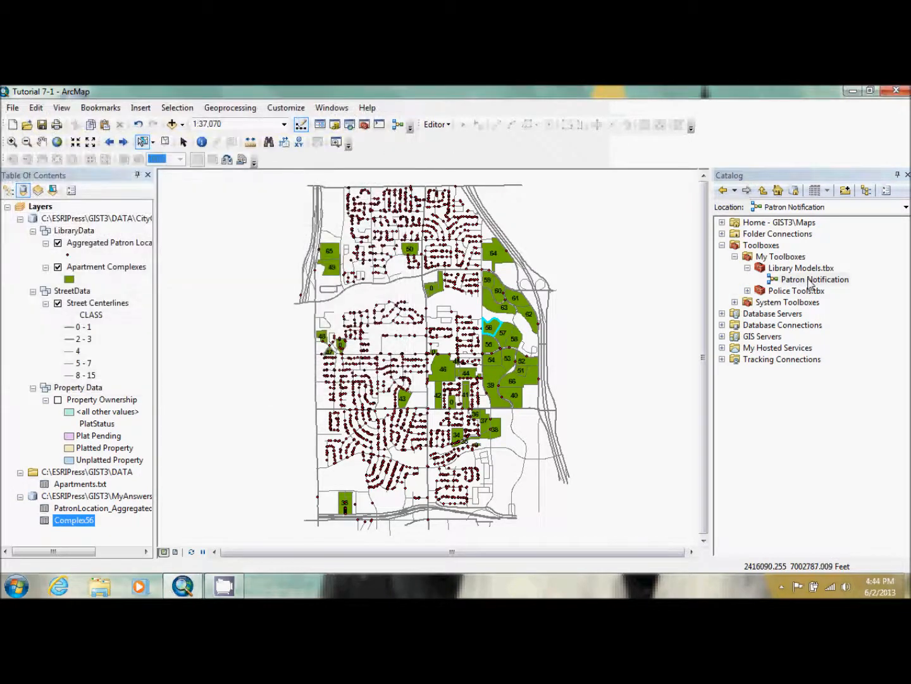
double_click(813, 280)
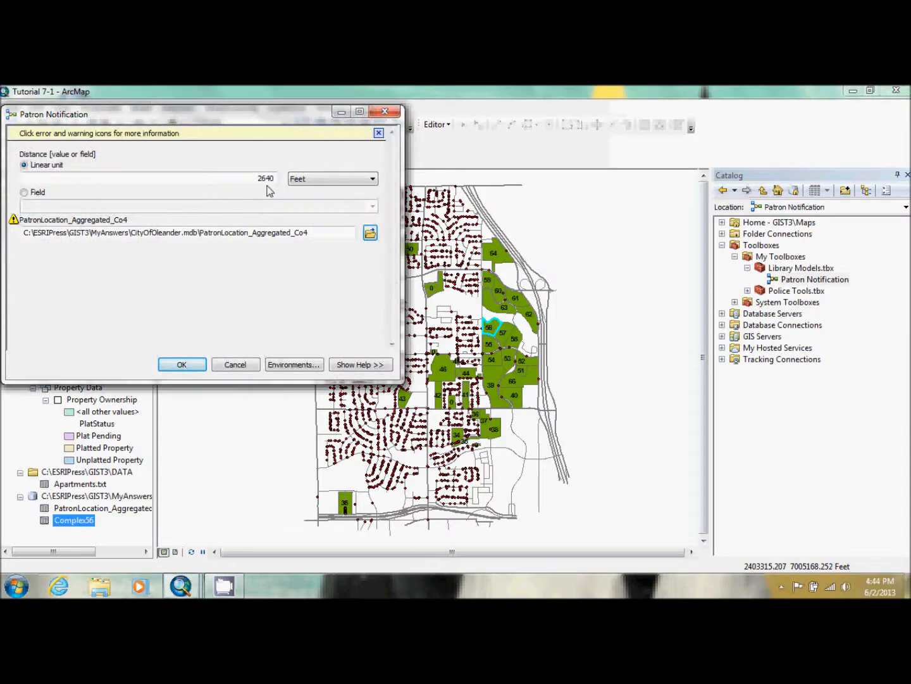
click(385, 112)
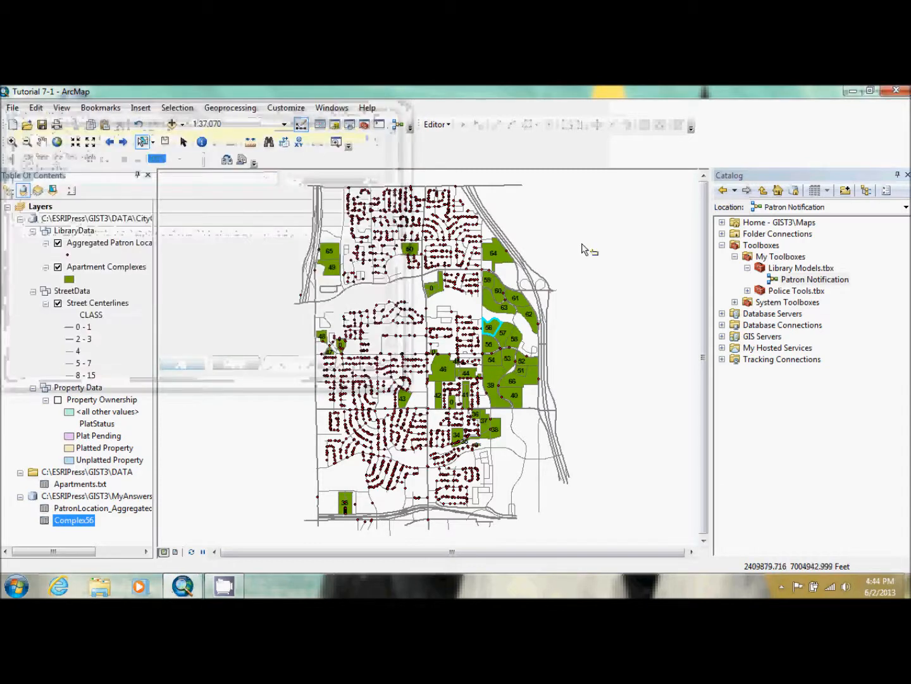
Step: Open the Patron Notification model for editing, run it from the model window and close the progress dialog
right_click(791, 280)
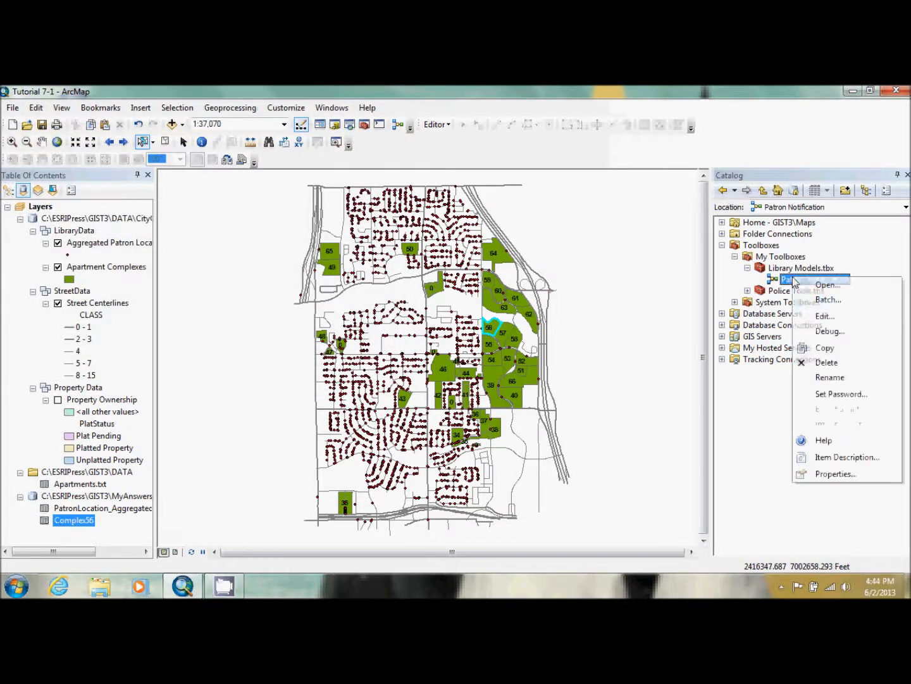
click(823, 316)
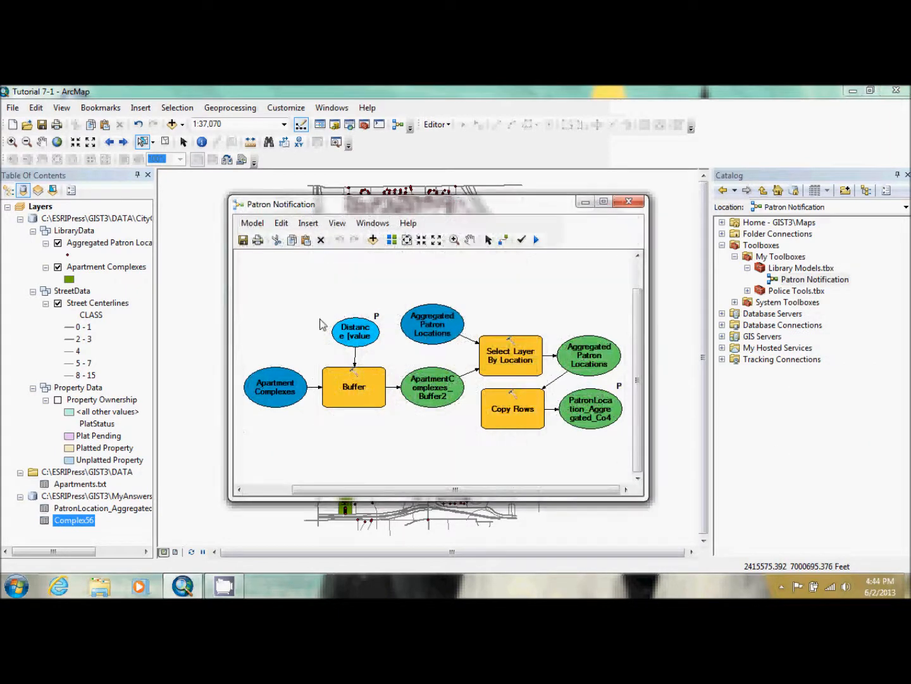
drag(237, 280, 628, 441)
click(536, 240)
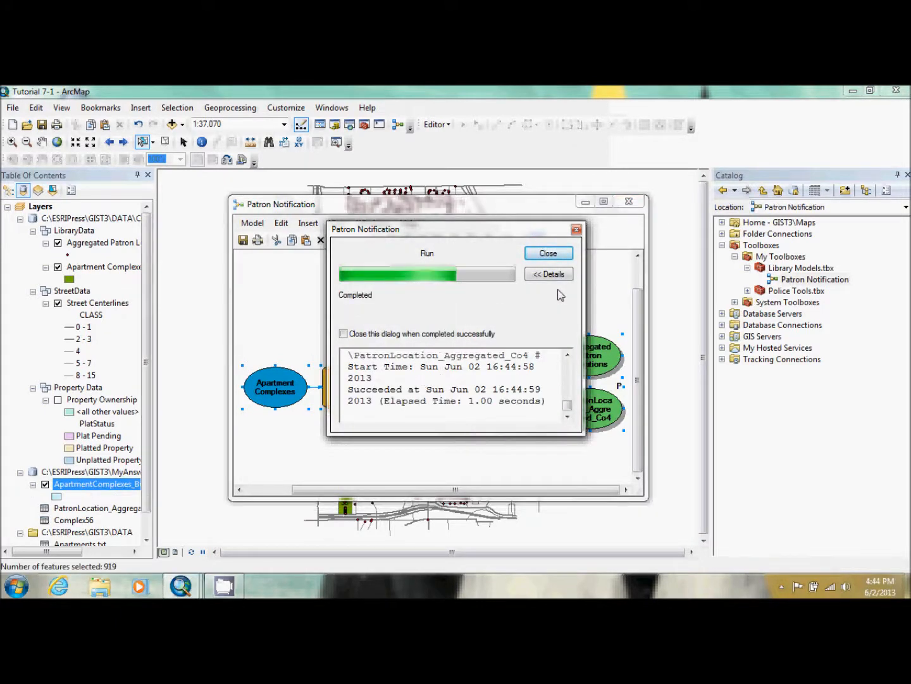
click(550, 254)
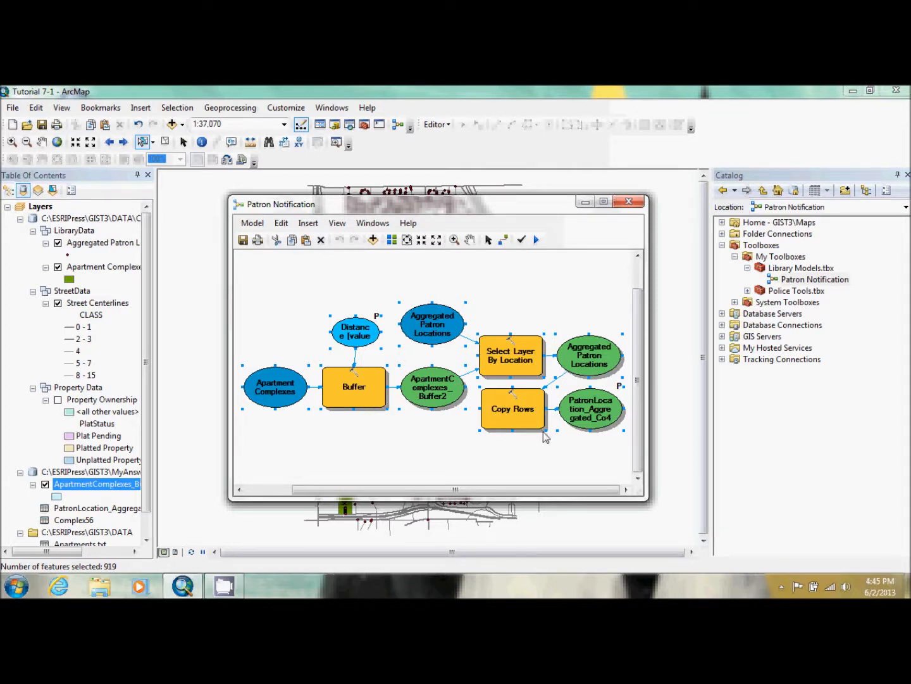
click(501, 308)
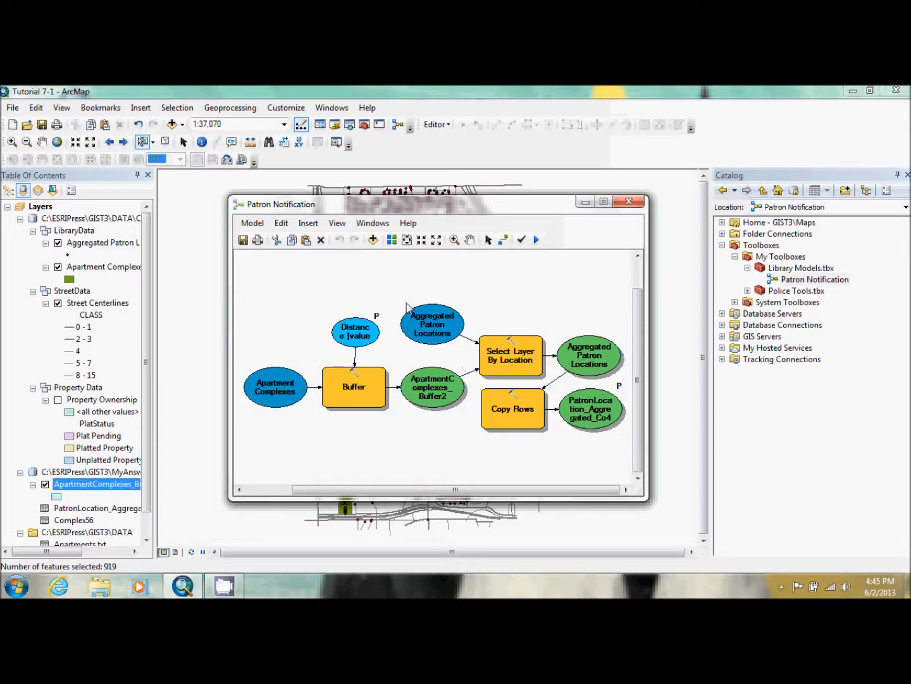